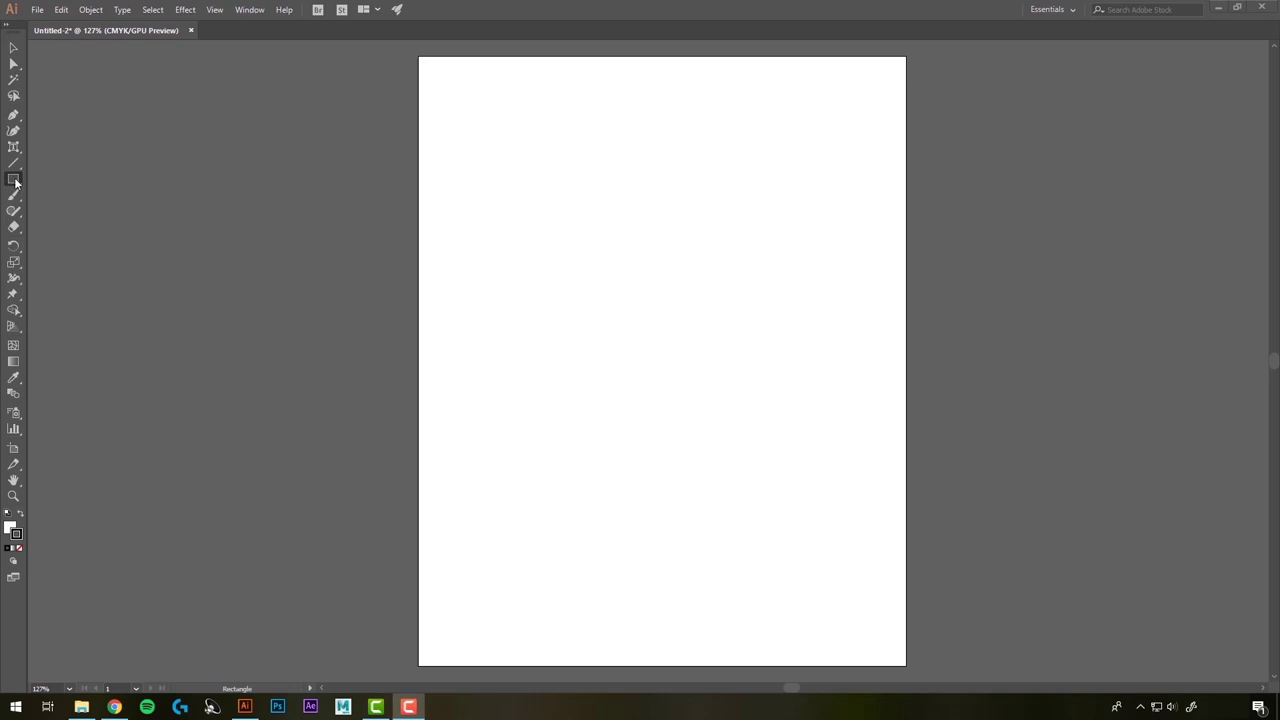
# Tear off the Rectangle tool group into a floating shape-tools toolbar
pyautogui.moveTo(15, 181); pyautogui.dragTo(220, 128)
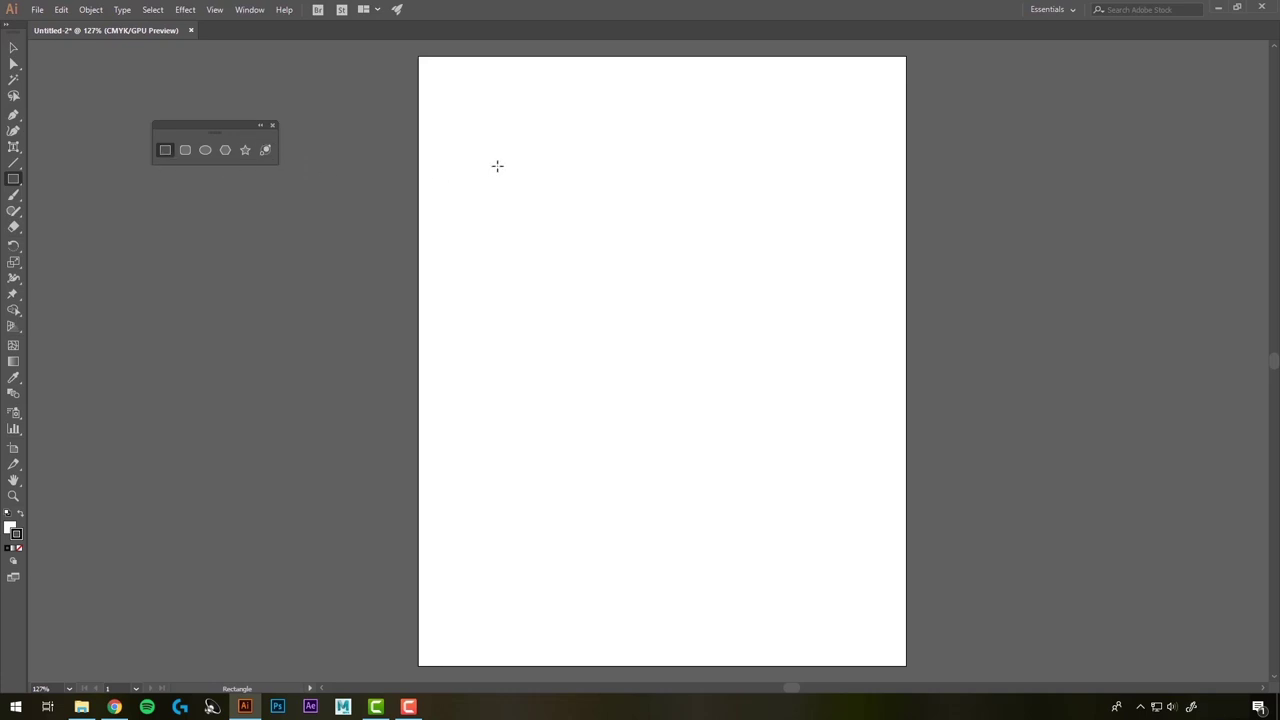
# Create a 5 × 2 in rectangle from the size dialog, then drag a small square at top-left
pyautogui.click(625, 170)
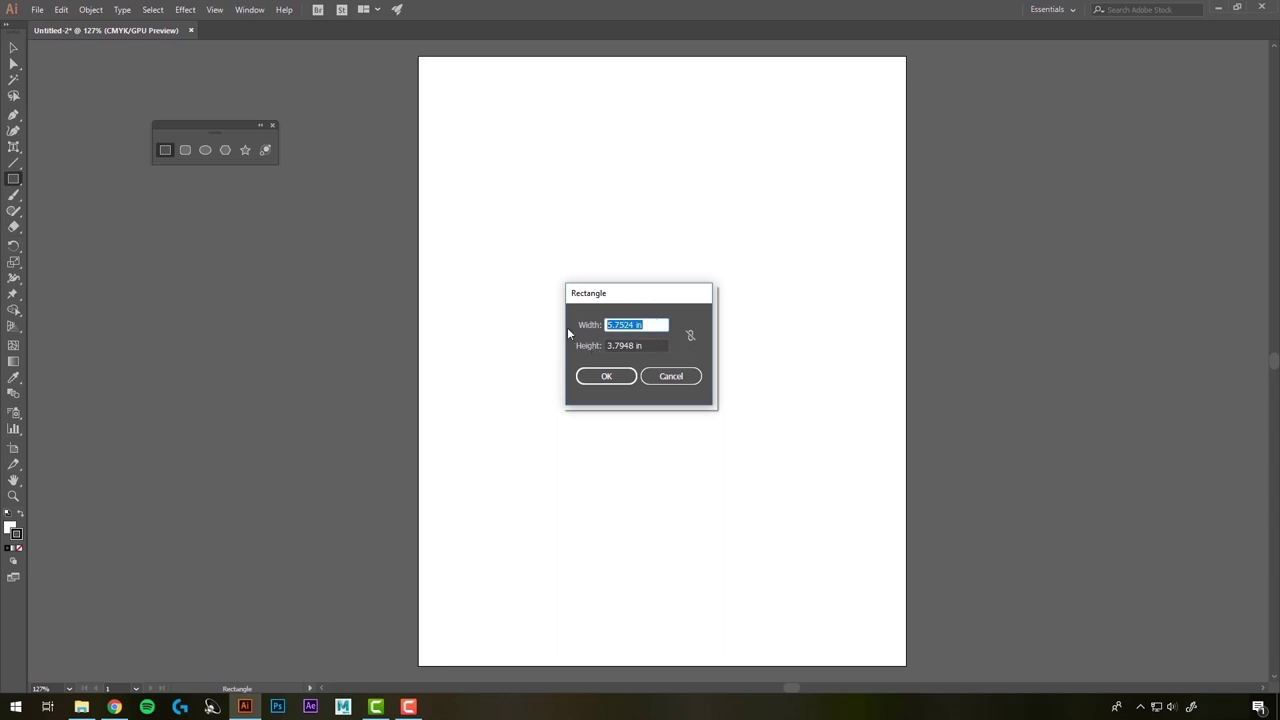
pyautogui.write('5')
pyautogui.press('Tab')
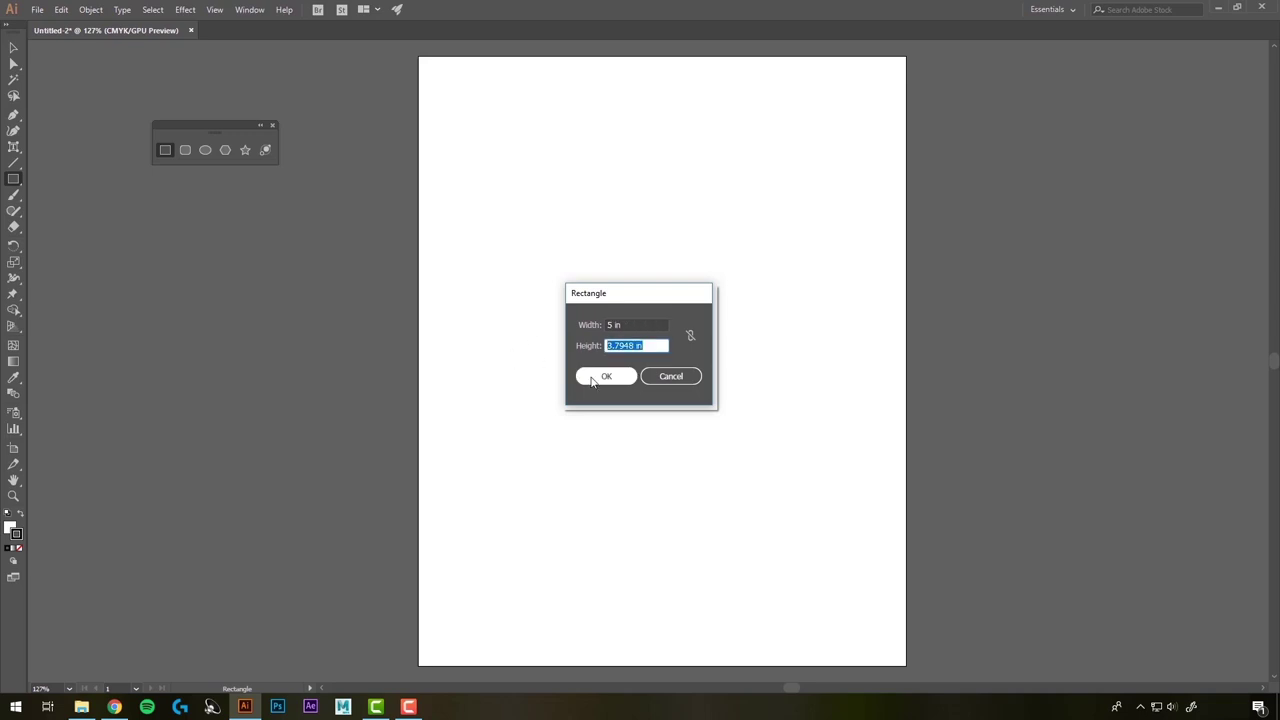
pyautogui.write('2')
pyautogui.click(604, 378)
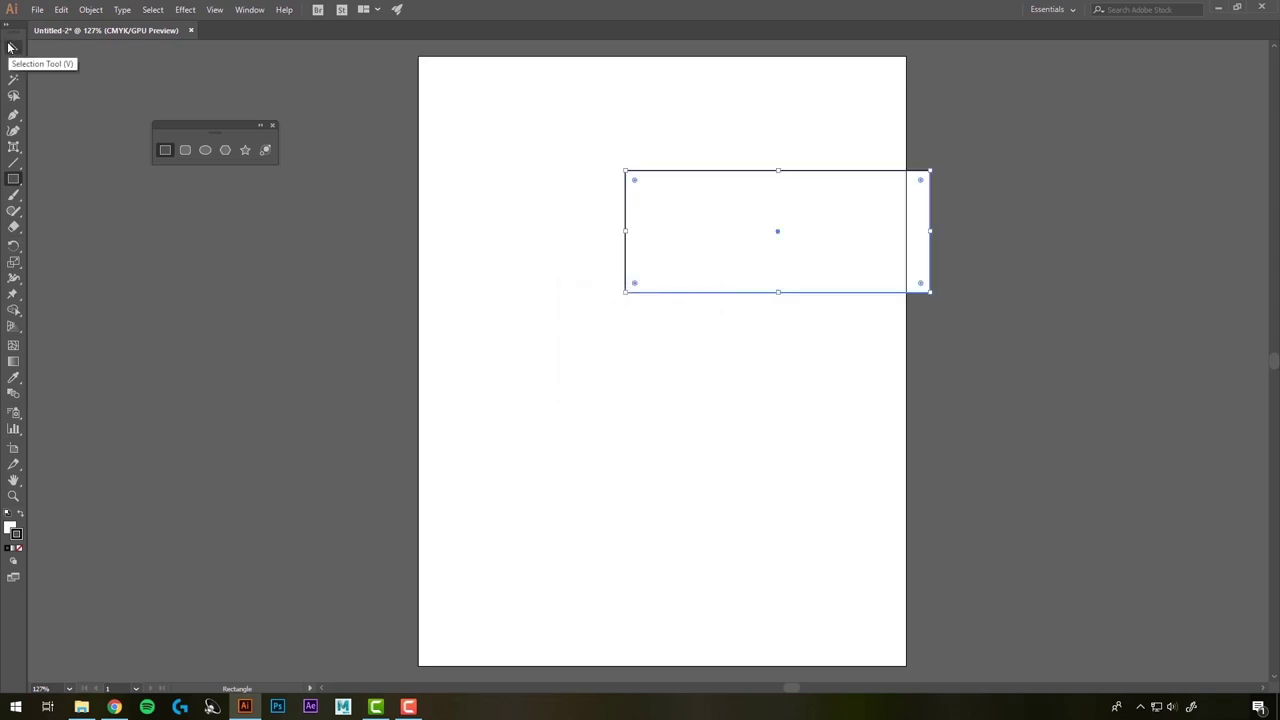
pyautogui.hotkey('ctrl', 'shift', 'a')
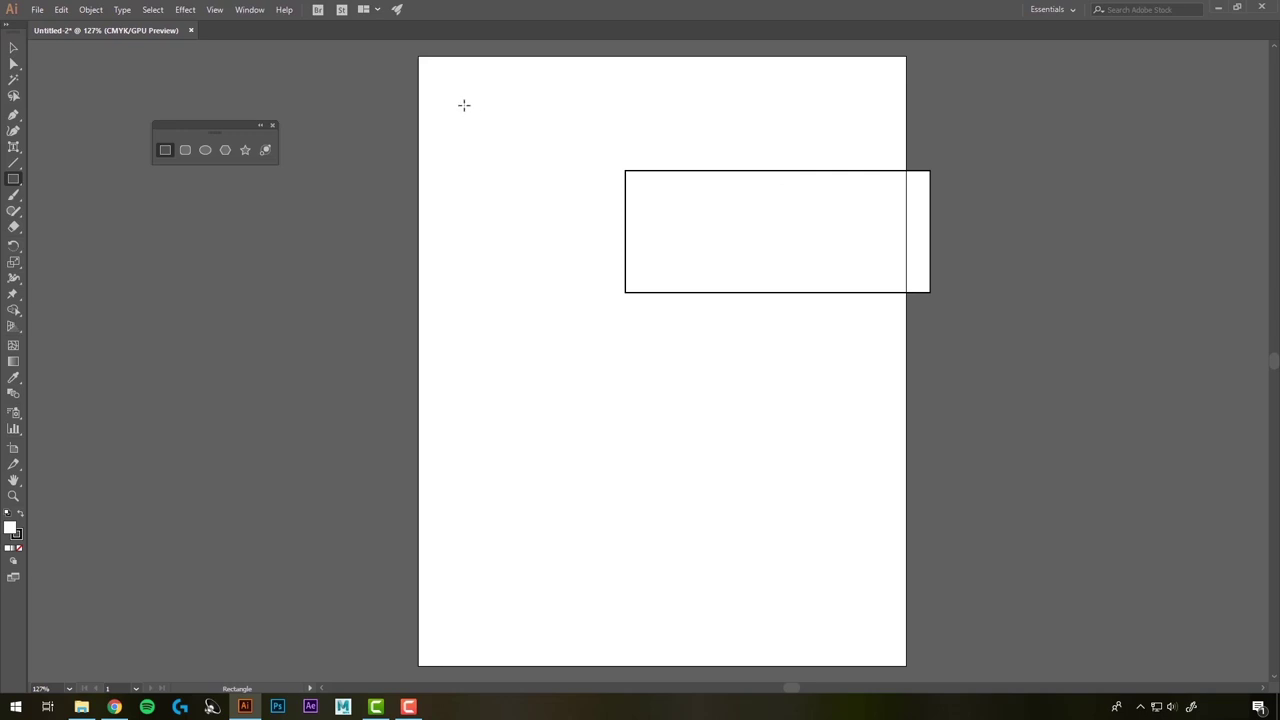
pyautogui.moveTo(464, 105); pyautogui.dragTo(551, 191)
# Draw a rounded rectangle in the lower middle and drag its corner widget to round it more
pyautogui.hotkey('ctrl', 'shift', 'a')
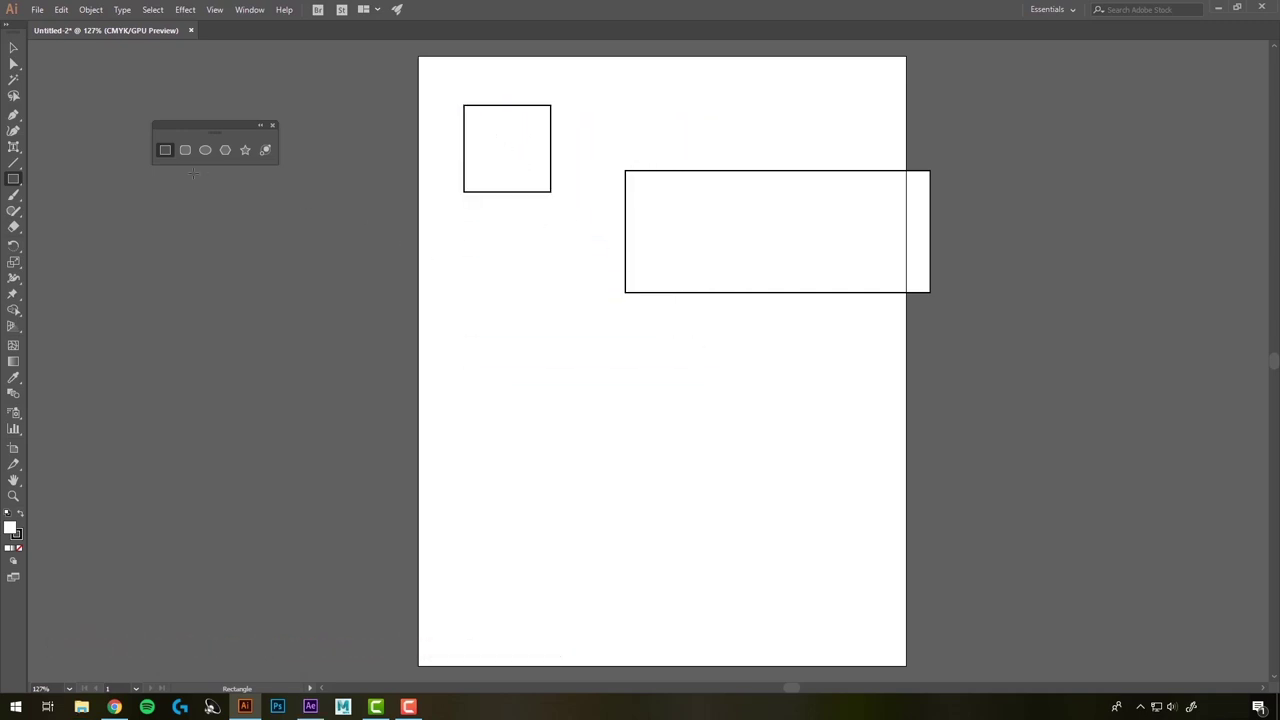
pyautogui.click(184, 150)
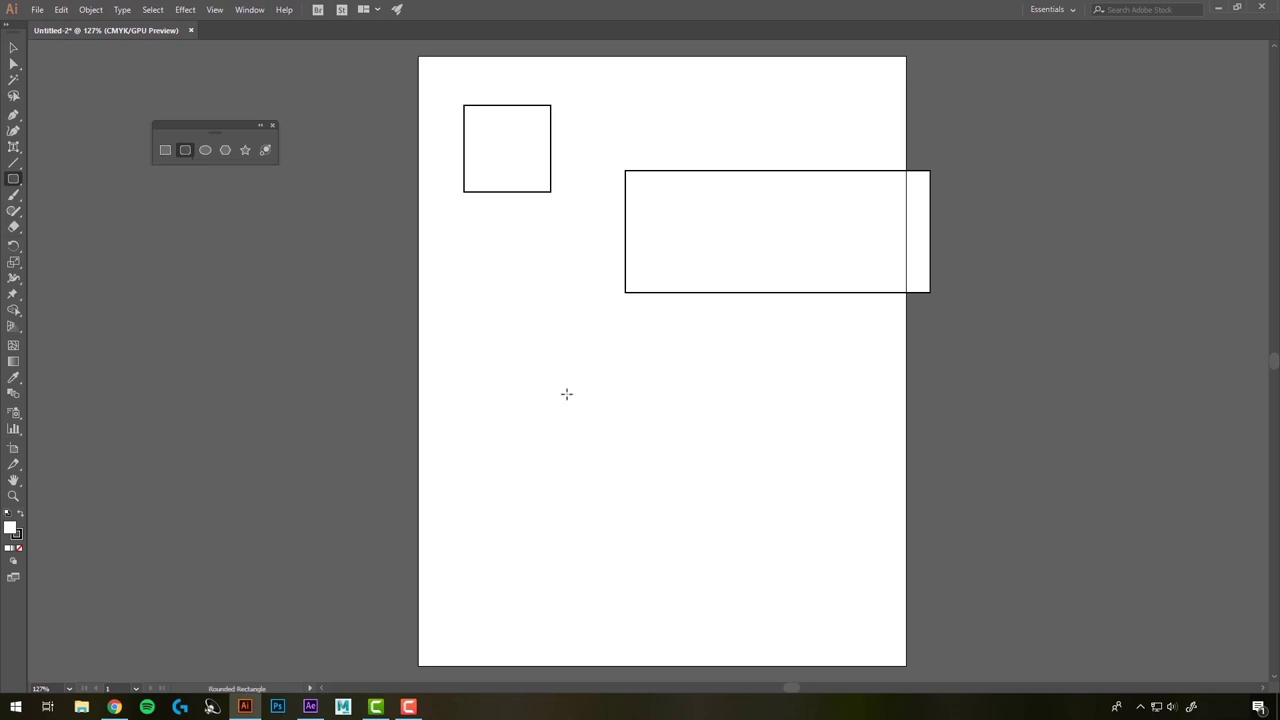
pyautogui.moveTo(566, 394); pyautogui.dragTo(758, 522)
pyautogui.click(503, 296)
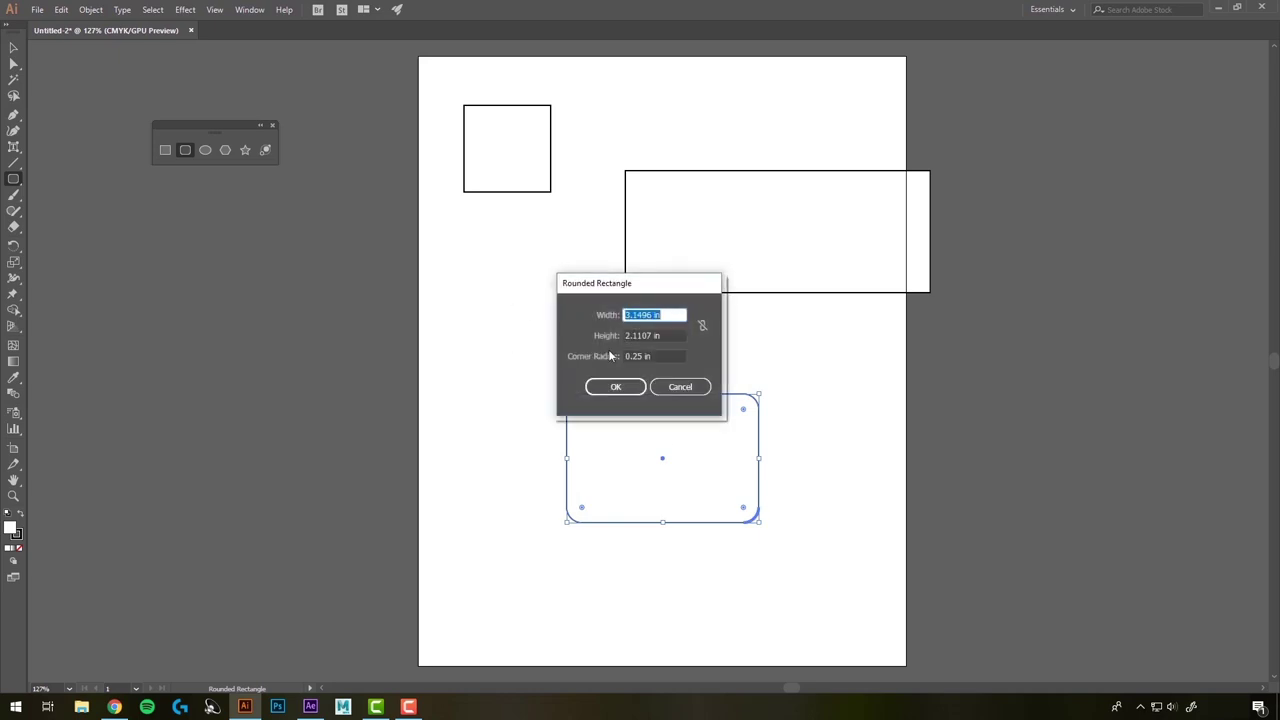
pyautogui.click(677, 388)
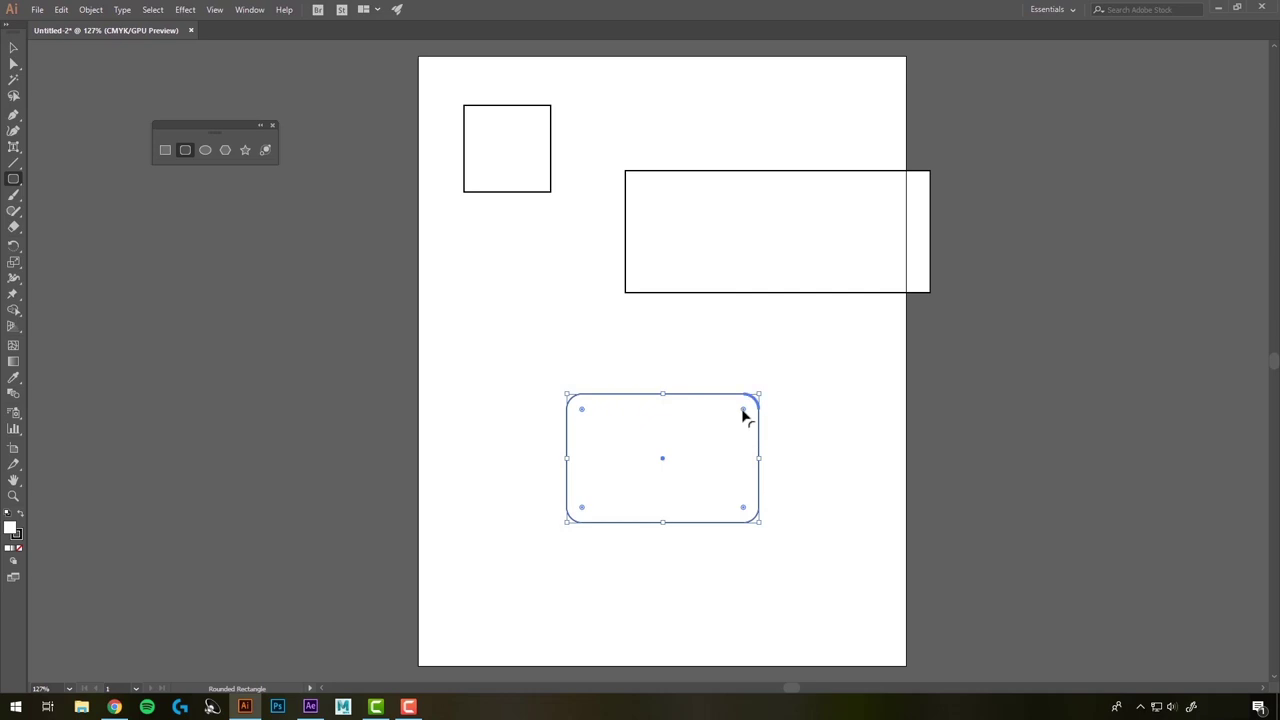
pyautogui.moveTo(744, 416)
pyautogui.mouseDown()
pyautogui.moveTo(689, 449)
pyautogui.moveTo(741, 416)
pyautogui.mouseUp()
# Show the Properties panel from the Window menu and expand the Transform more options
pyautogui.click(250, 9)
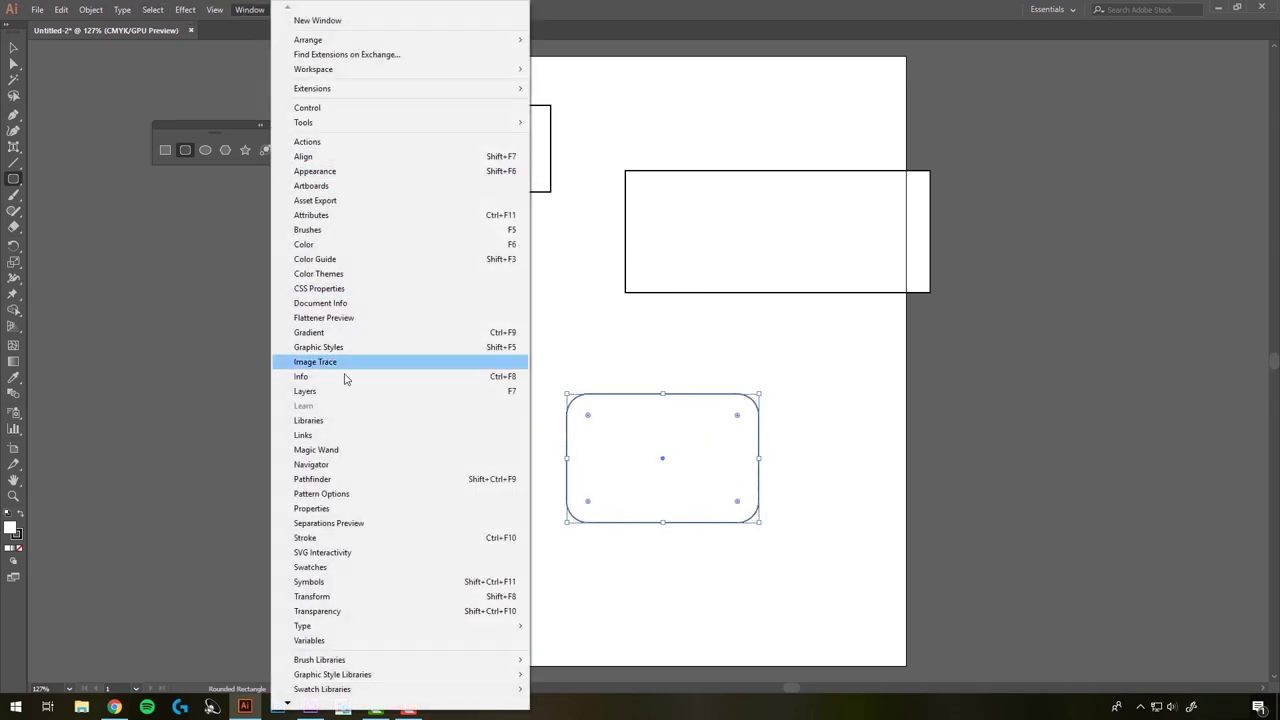
pyautogui.click(311, 508)
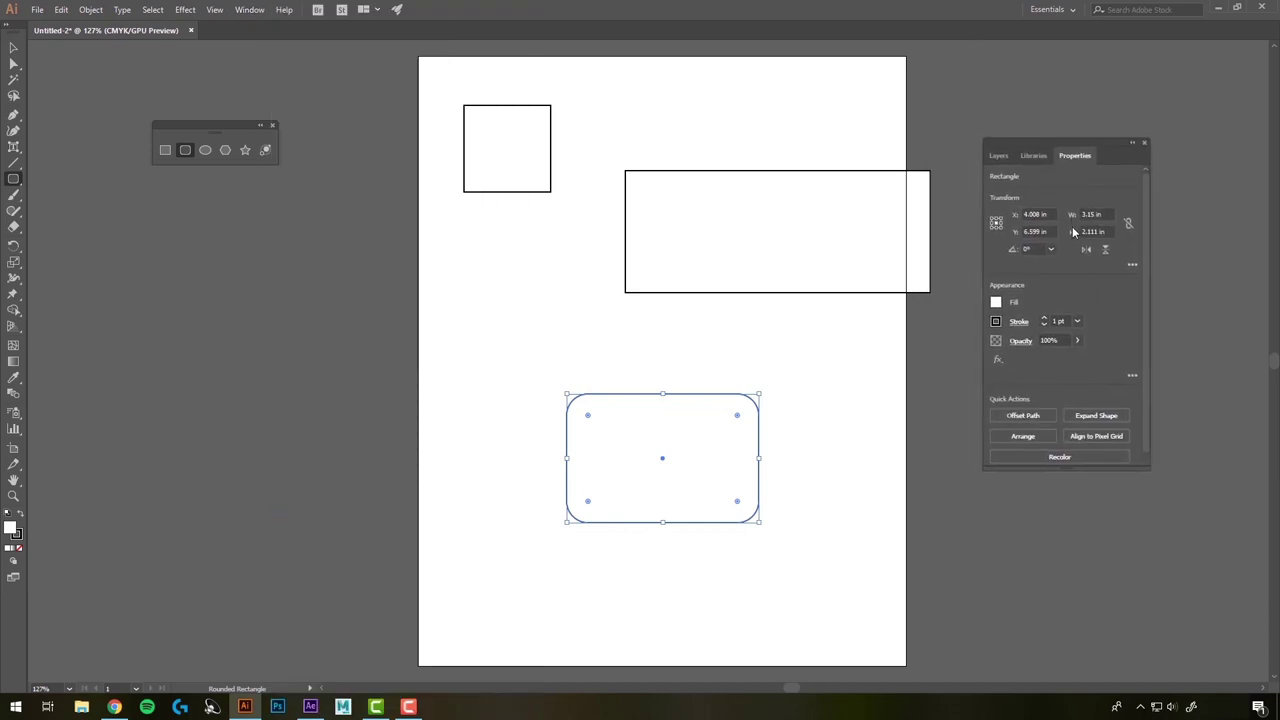
pyautogui.click(1132, 268)
pyautogui.click(1133, 268)
pyautogui.click(1135, 268)
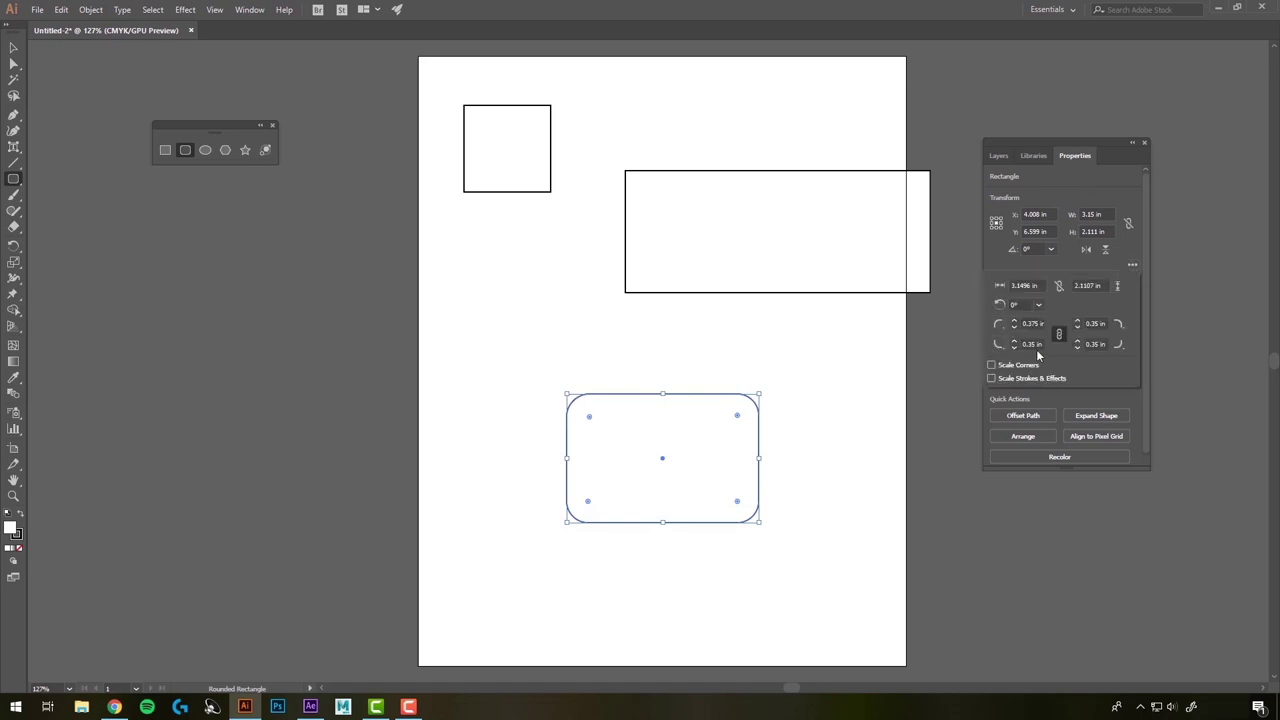
# Raise the corner radii to about 0.75 in, unlink them, and set top-right to 0.625 in
pyautogui.click(1014, 323)
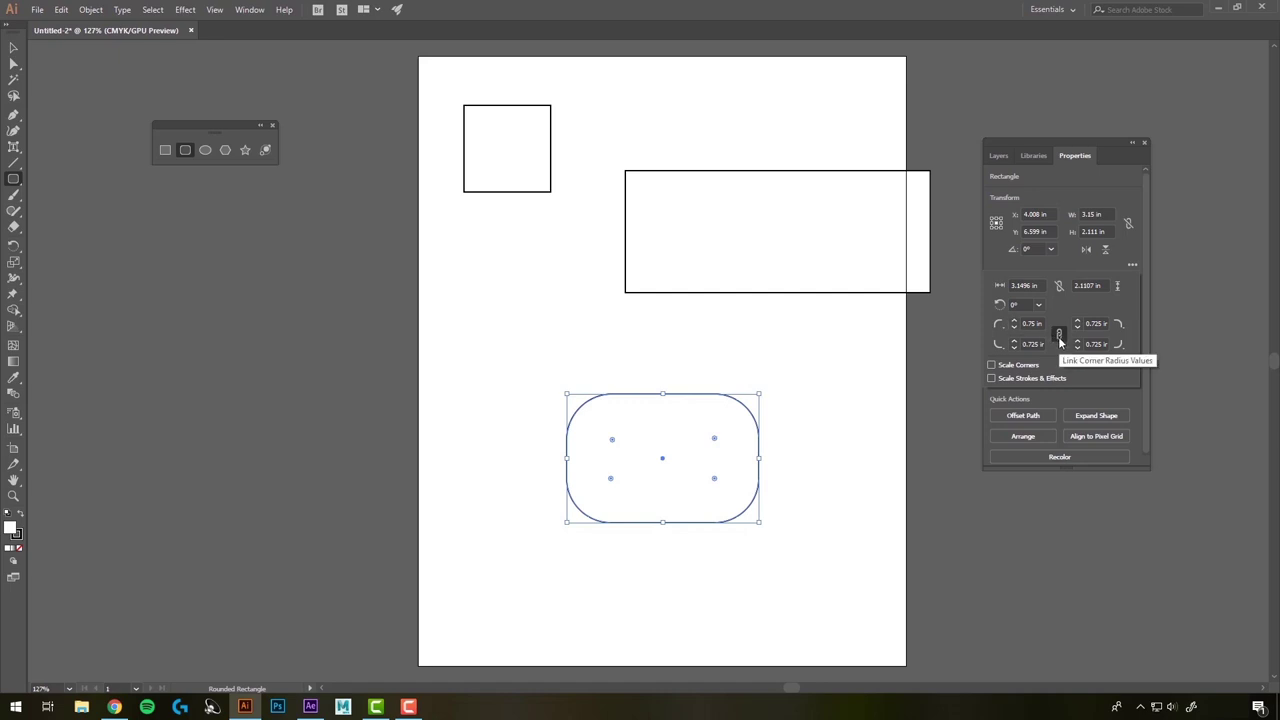
pyautogui.click(1060, 338)
pyautogui.click(1079, 326)
pyautogui.click(1076, 321)
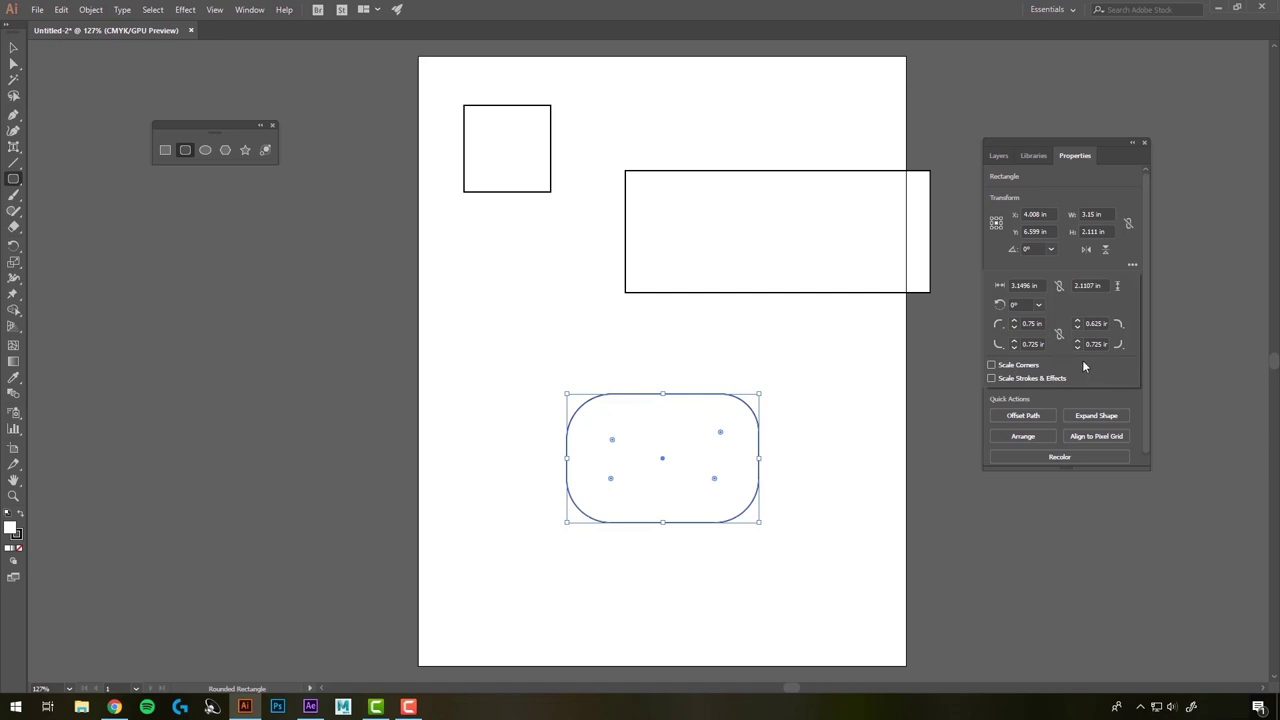
# Draw an ellipse below the square, then create a 2 × 3 in ellipse by exact size
pyautogui.press('l')
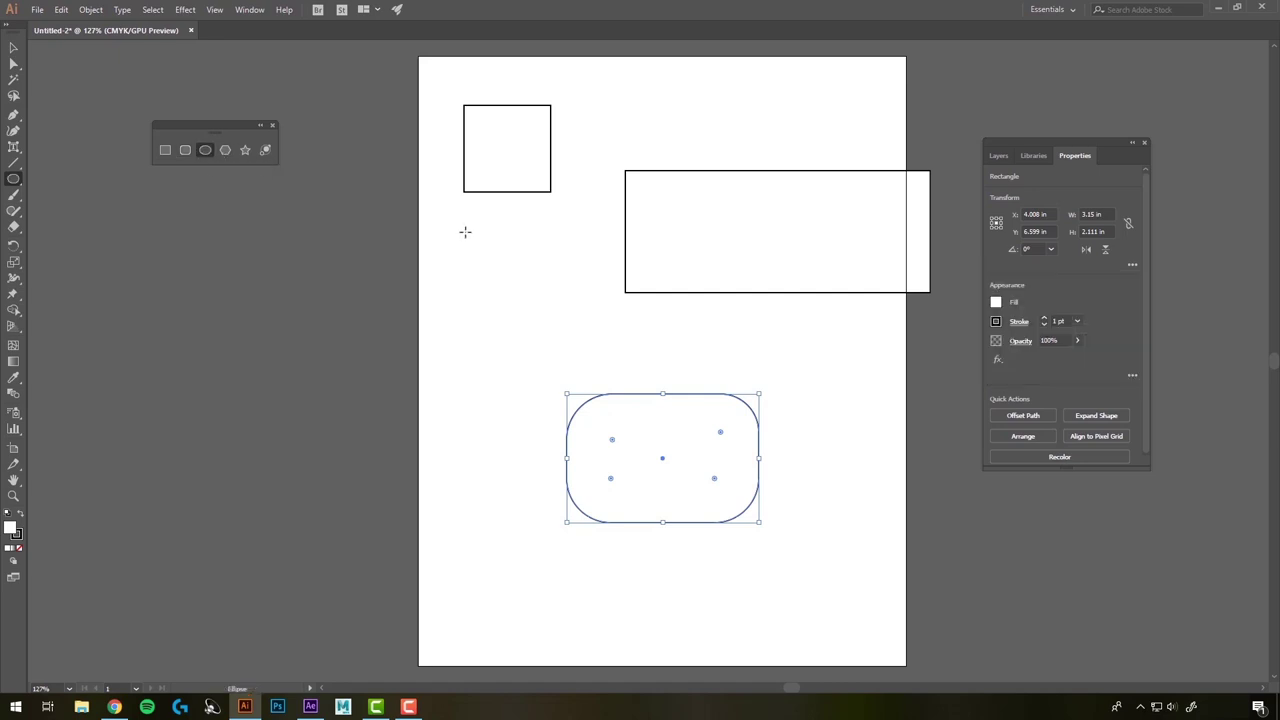
pyautogui.moveTo(466, 232)
pyautogui.mouseDown()
pyautogui.moveTo(577, 329)
pyautogui.moveTo(540, 290)
pyautogui.moveTo(631, 337)
pyautogui.moveTo(549, 277)
pyautogui.moveTo(631, 290)
pyautogui.moveTo(683, 331)
pyautogui.moveTo(549, 289)
pyautogui.moveTo(625, 298)
pyautogui.moveTo(570, 314)
pyautogui.mouseUp()
pyautogui.hotkey('ctrl', 'shift', 'a')
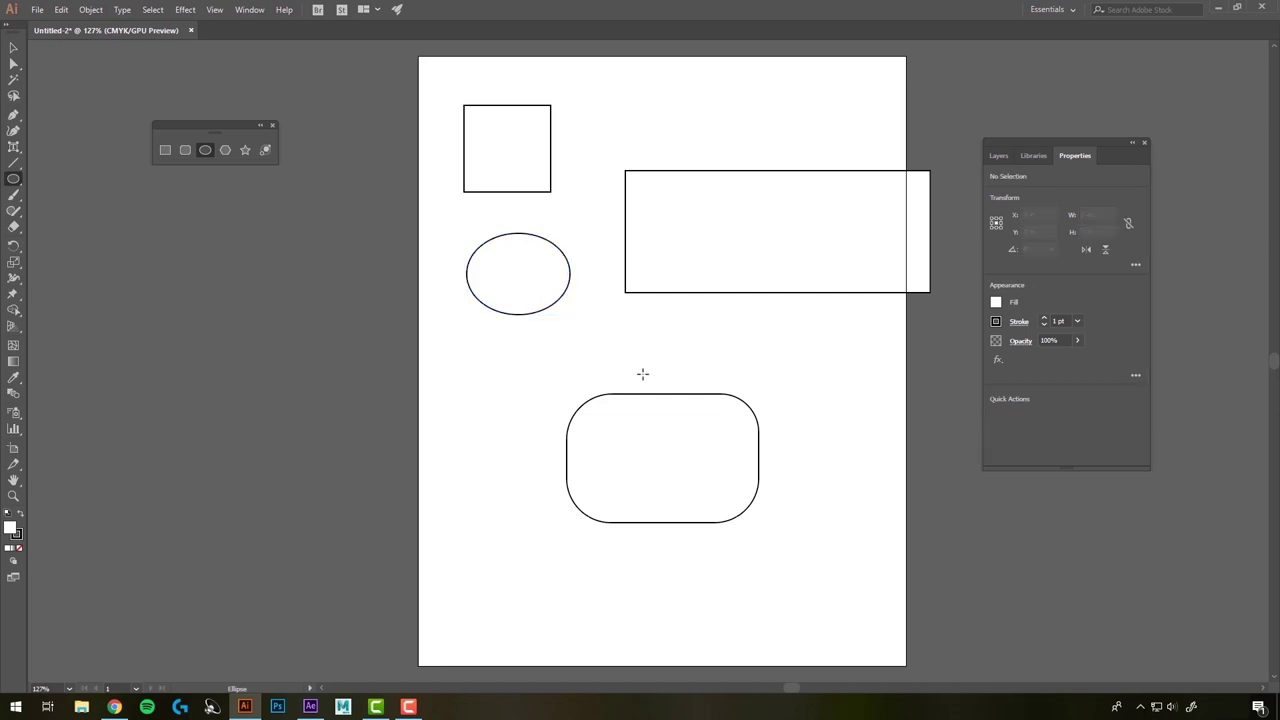
pyautogui.click(642, 373)
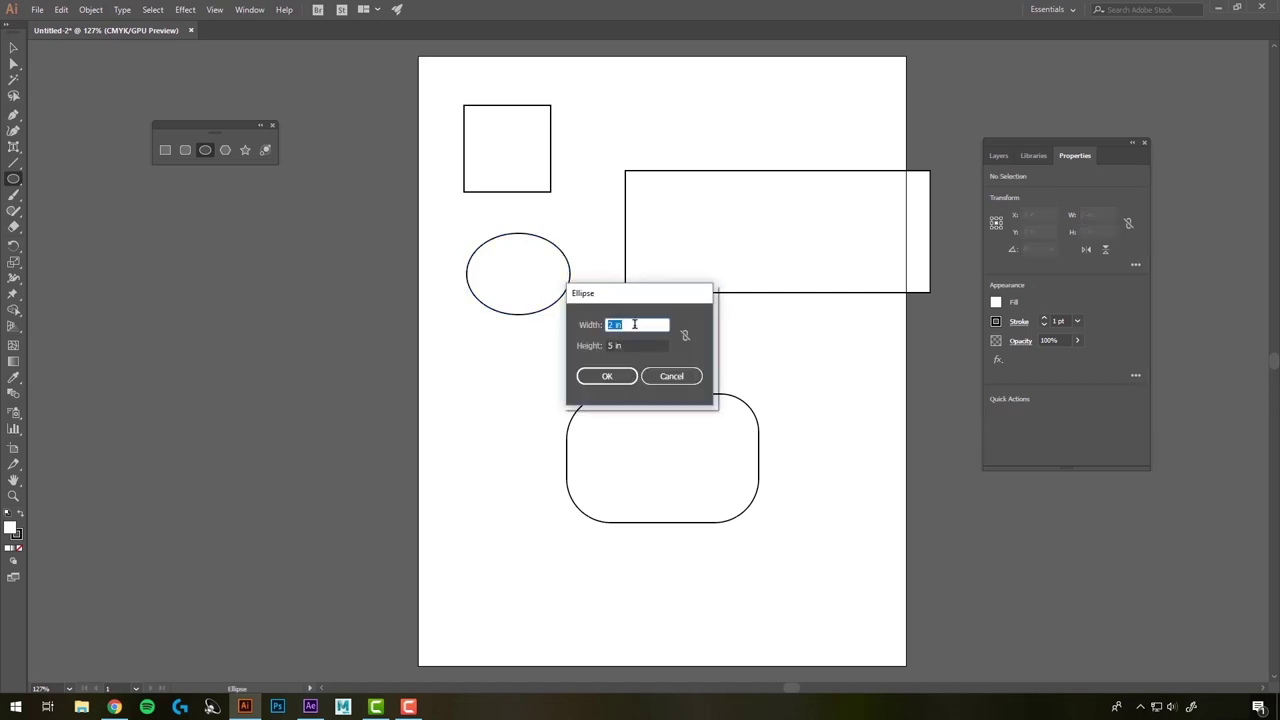
pyautogui.press('Tab')
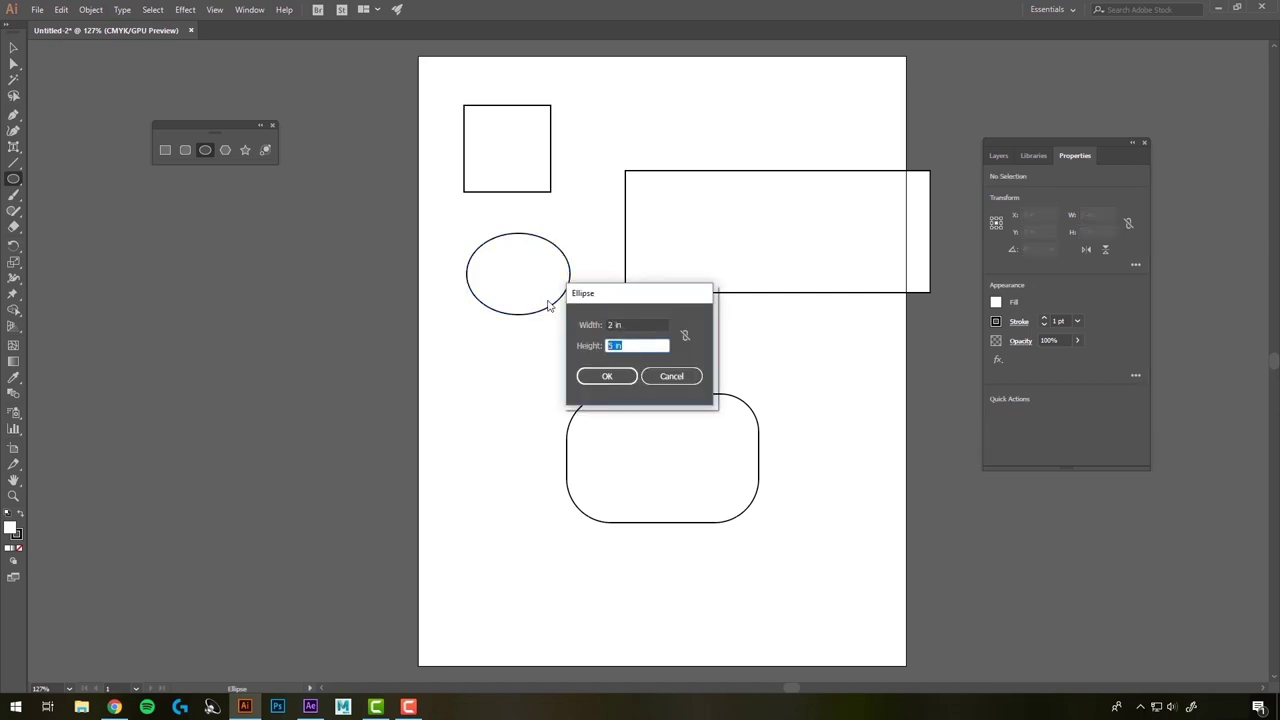
pyautogui.write('3')
pyautogui.press('Return')
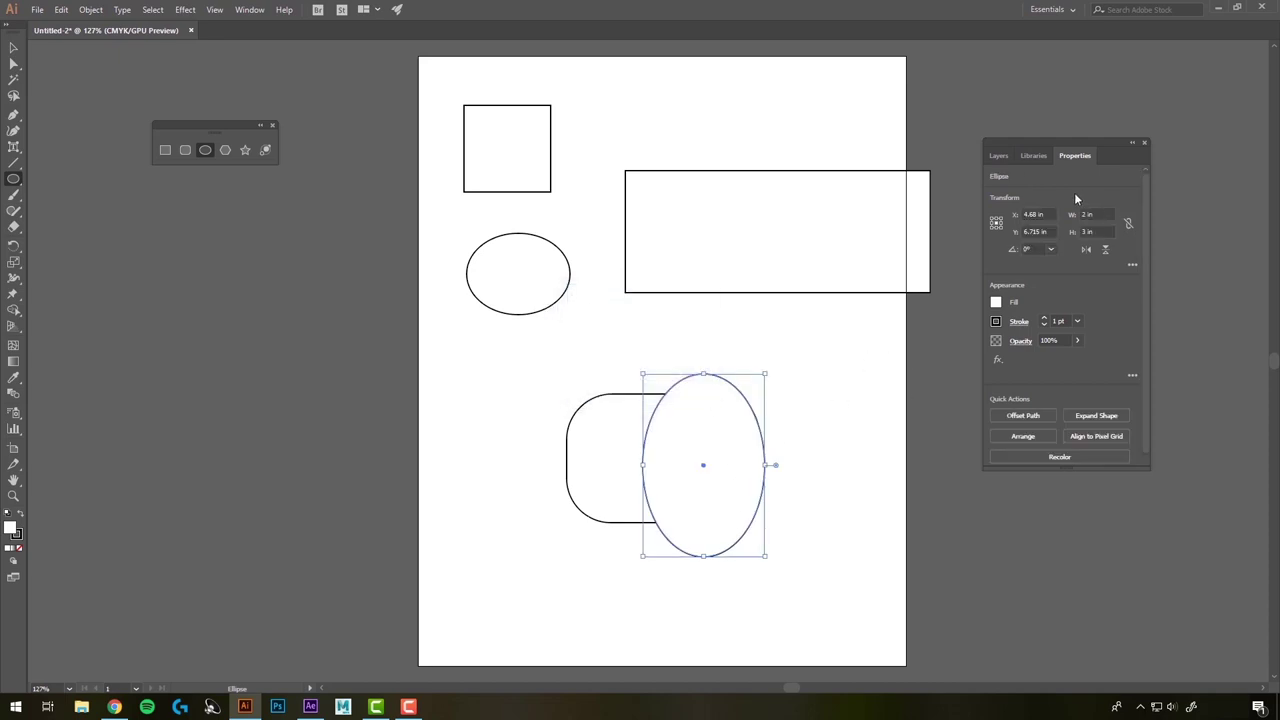
# Try rotating the ellipse to 45° in the extra shape options, then return it to 0°
pyautogui.click(1133, 267)
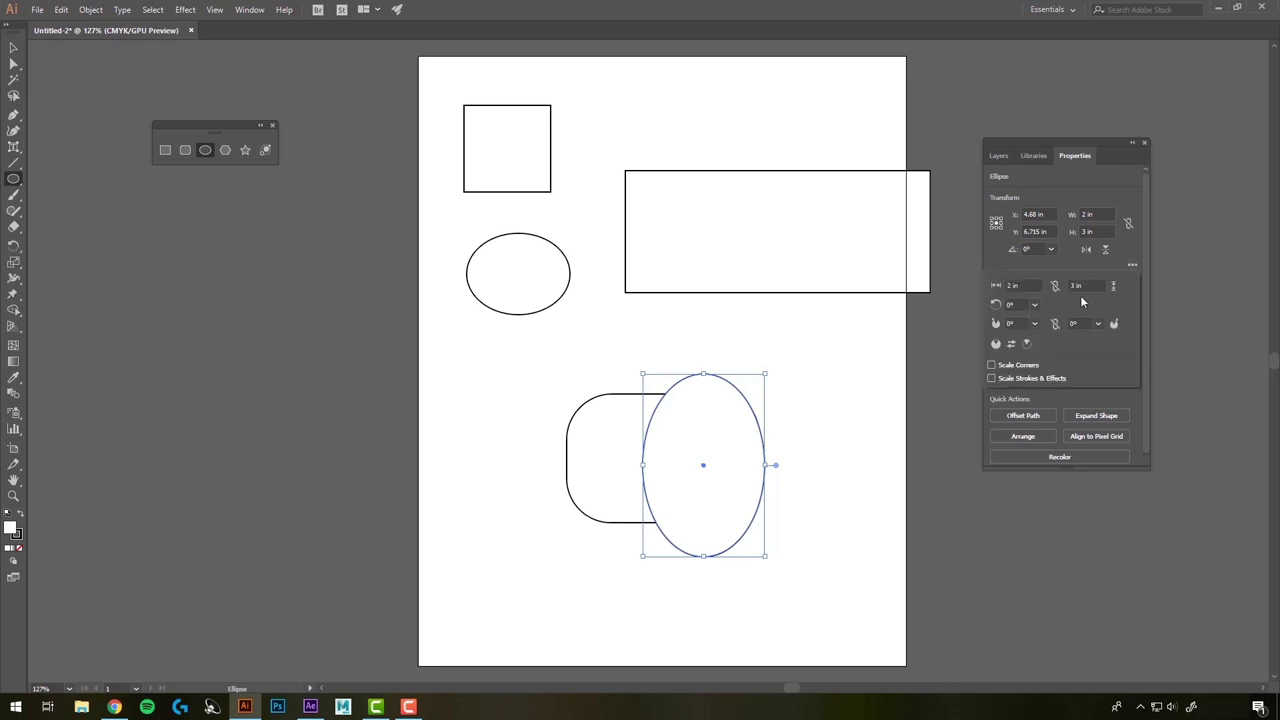
pyautogui.click(1035, 304)
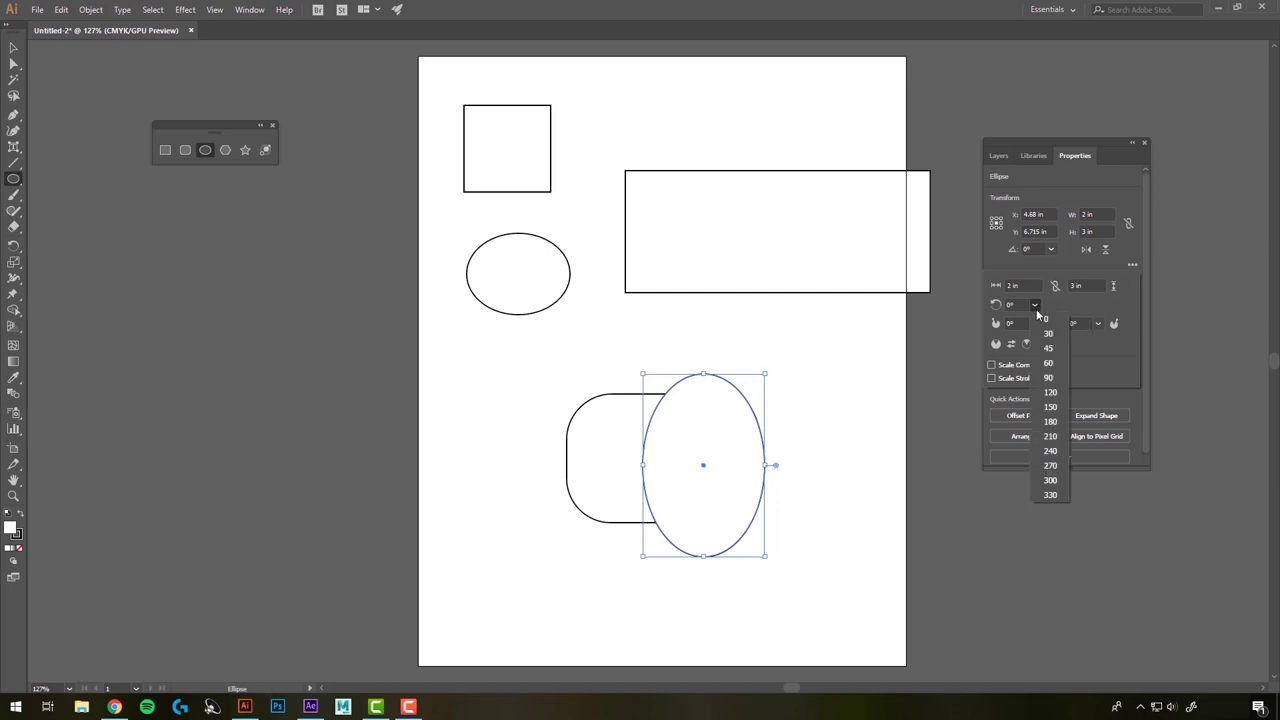
pyautogui.click(1038, 339)
pyautogui.click(1035, 304)
pyautogui.click(1049, 319)
# Set the pie to start at 30° and end at 240°, then drag its handle to reshape the wedge
pyautogui.click(1035, 323)
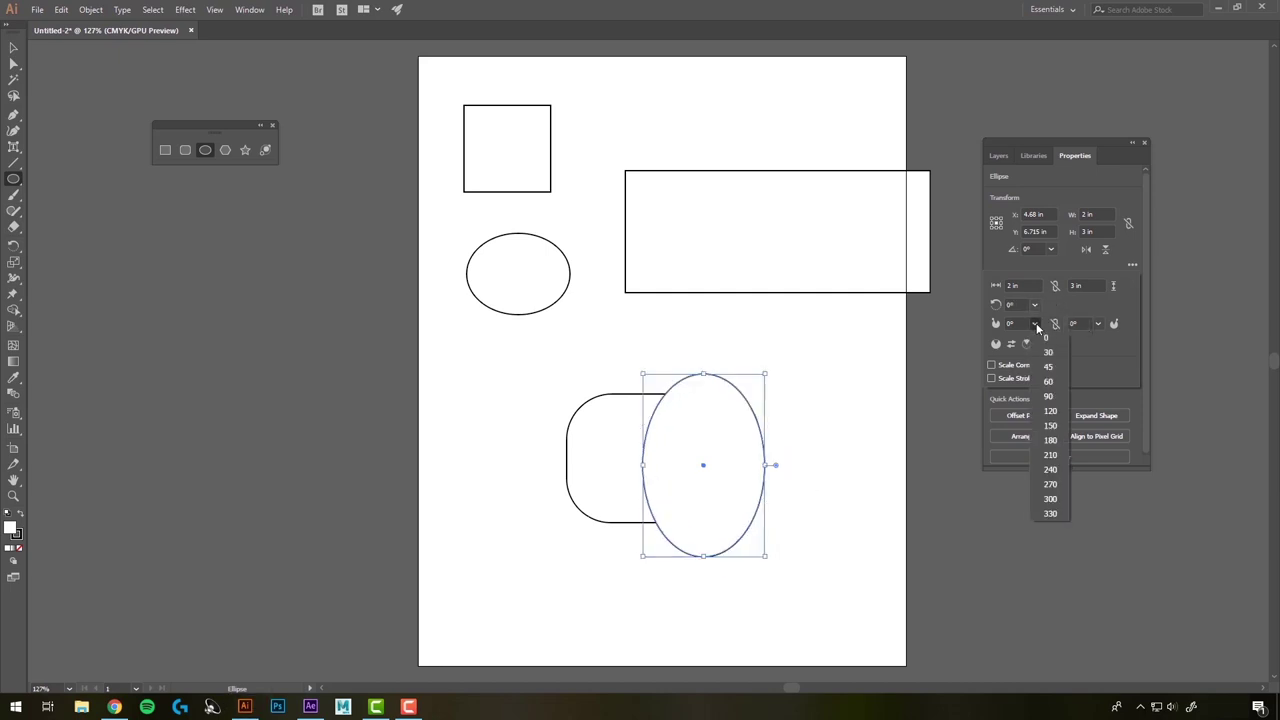
pyautogui.click(1049, 358)
pyautogui.click(1097, 323)
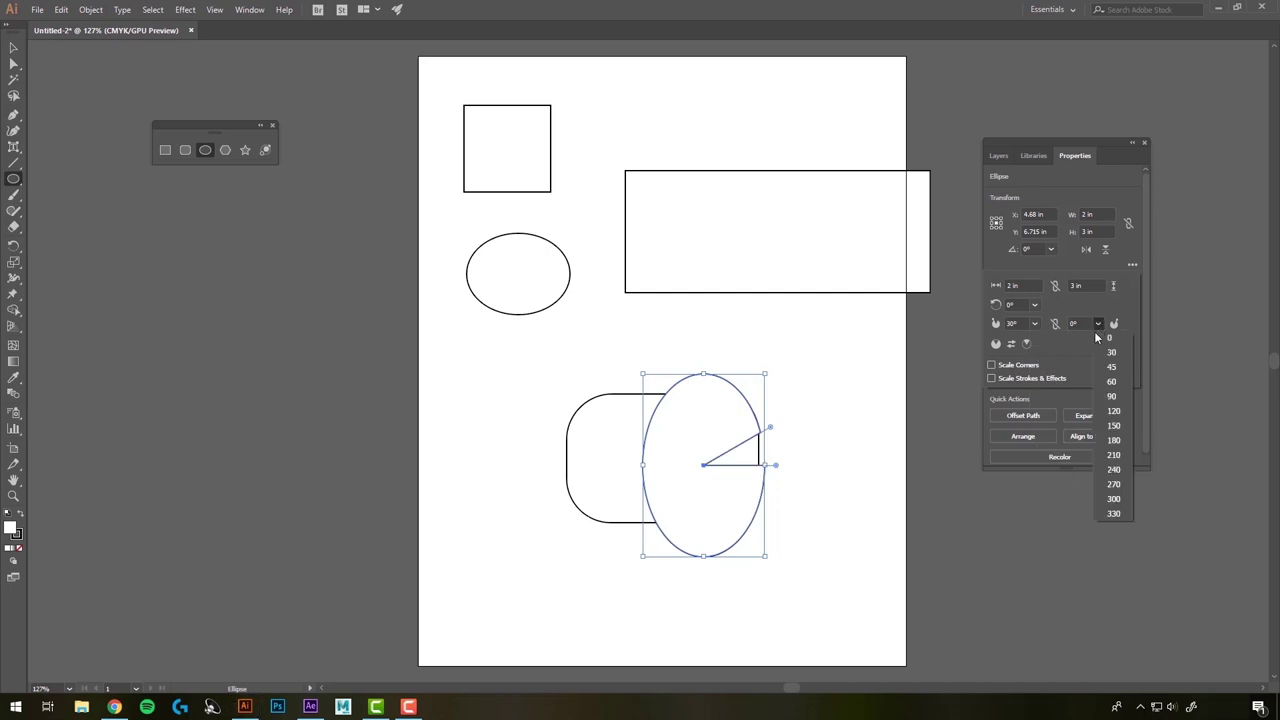
pyautogui.click(1112, 472)
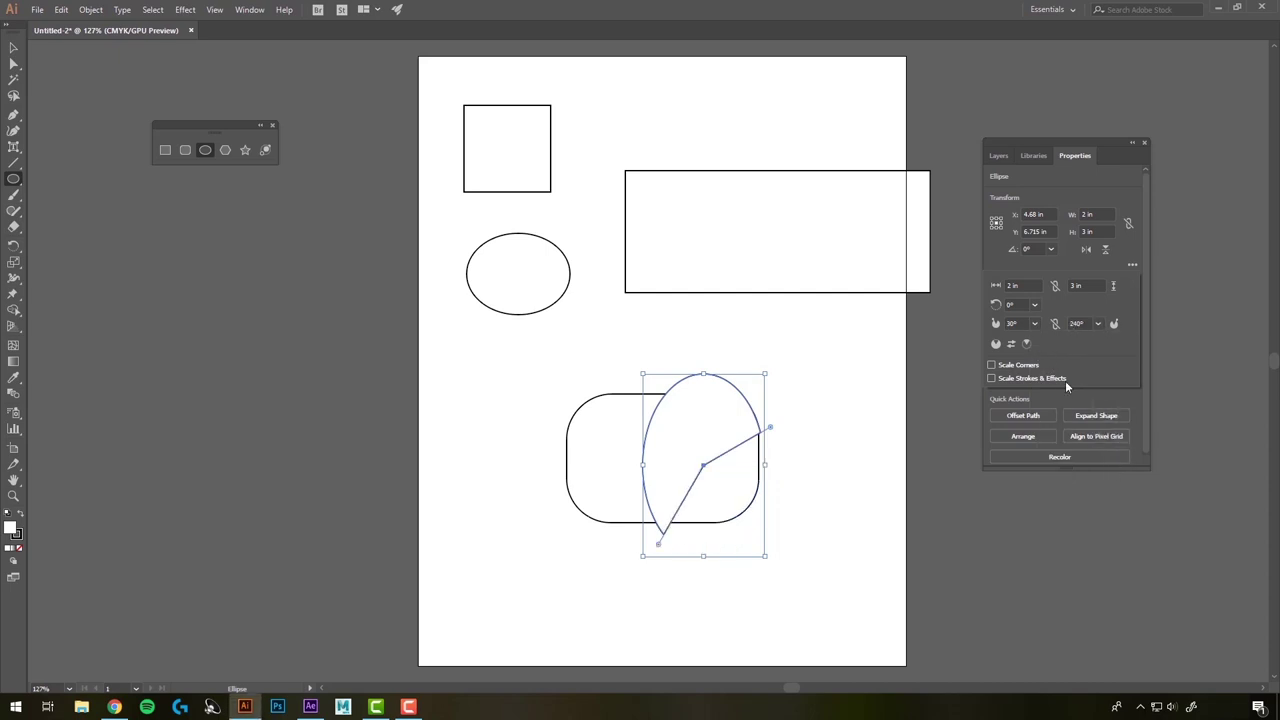
pyautogui.click(1008, 344)
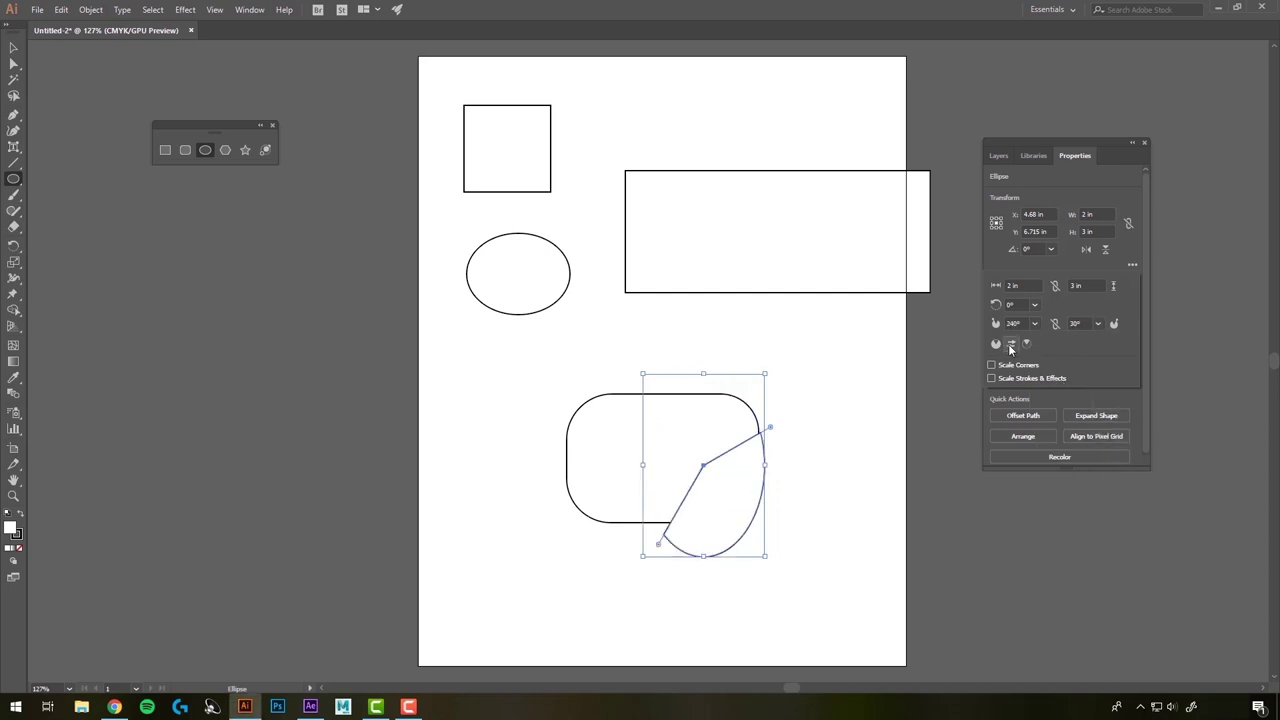
pyautogui.click(1008, 344)
pyautogui.click(772, 428)
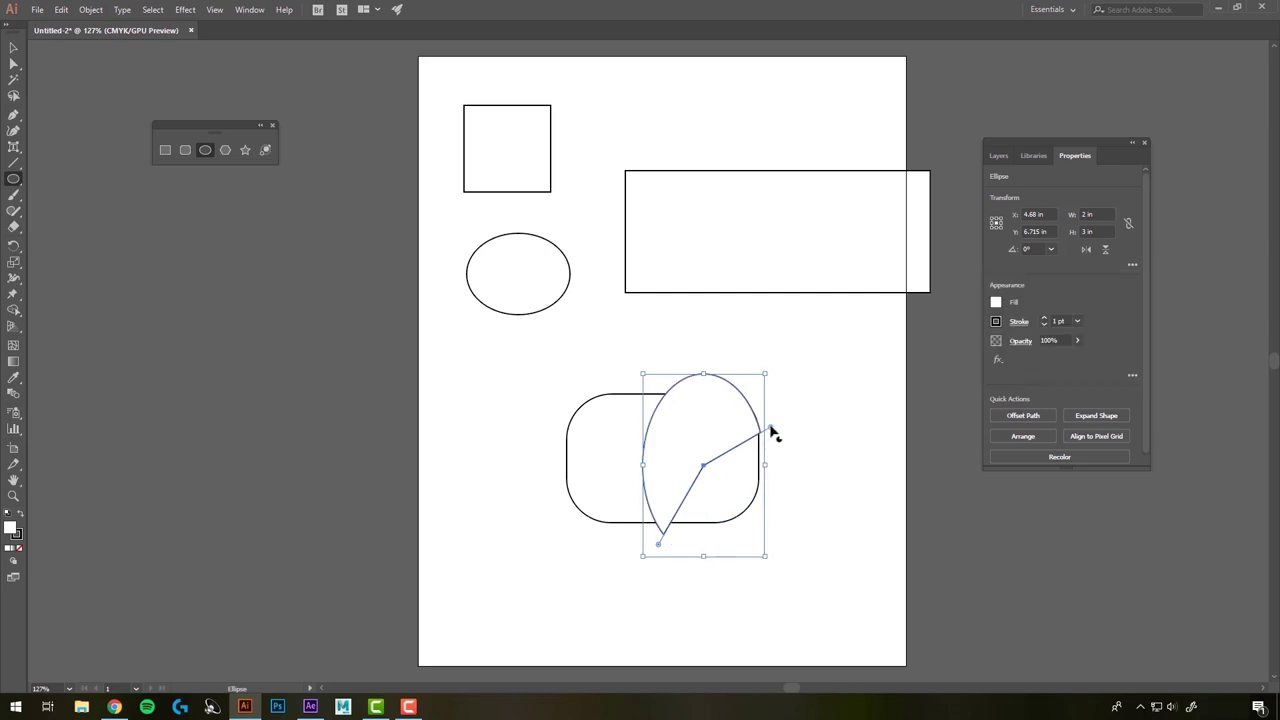
pyautogui.moveTo(771, 433); pyautogui.dragTo(769, 505)
# Create a three-sided polygon at the artboard's top from the Polygon dialog
pyautogui.click(225, 150)
pyautogui.click(665, 135)
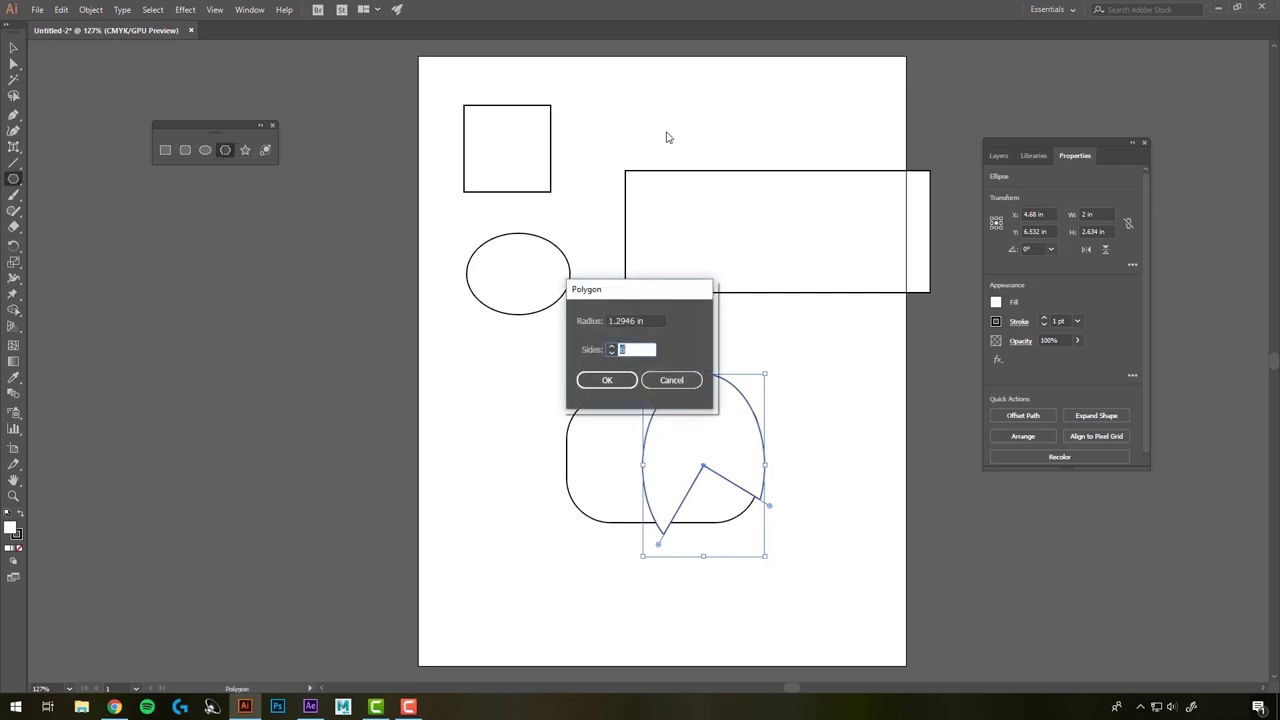
pyautogui.click(609, 353)
pyautogui.click(609, 353)
pyautogui.click(609, 353)
pyautogui.click(615, 378)
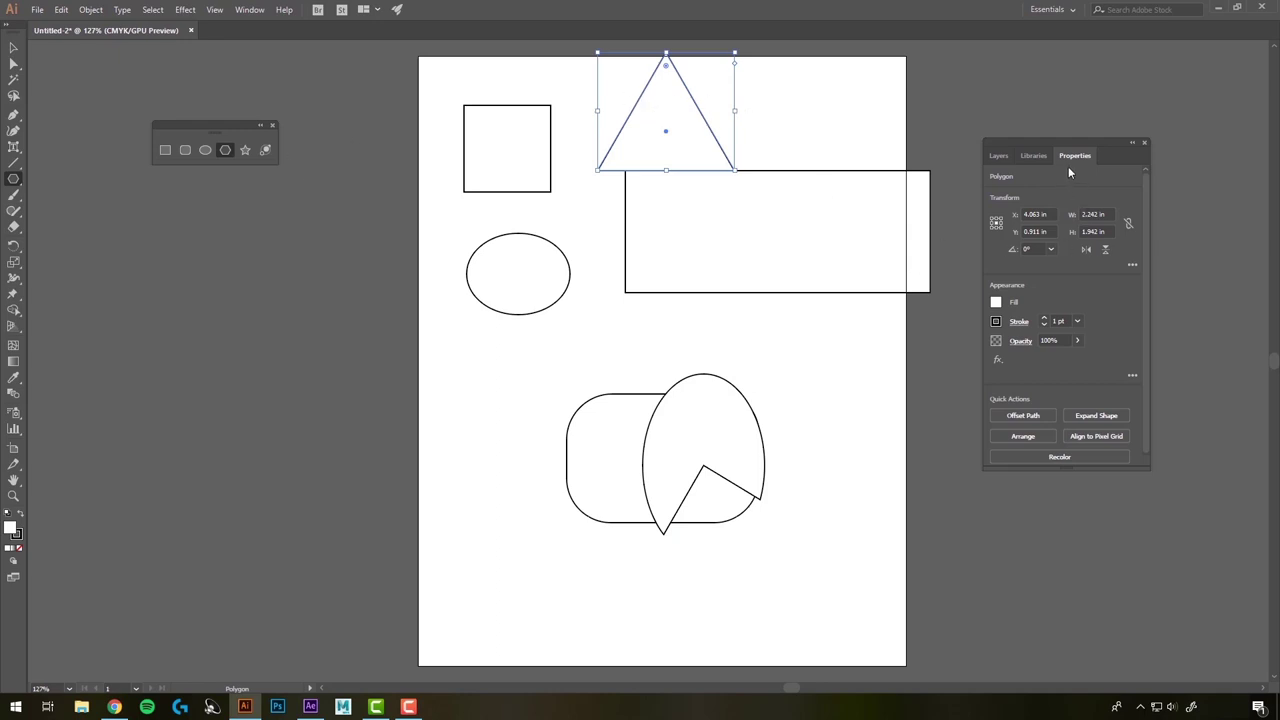
# Raise the polygon to seven sides and rotate it 60°
pyautogui.click(1132, 265)
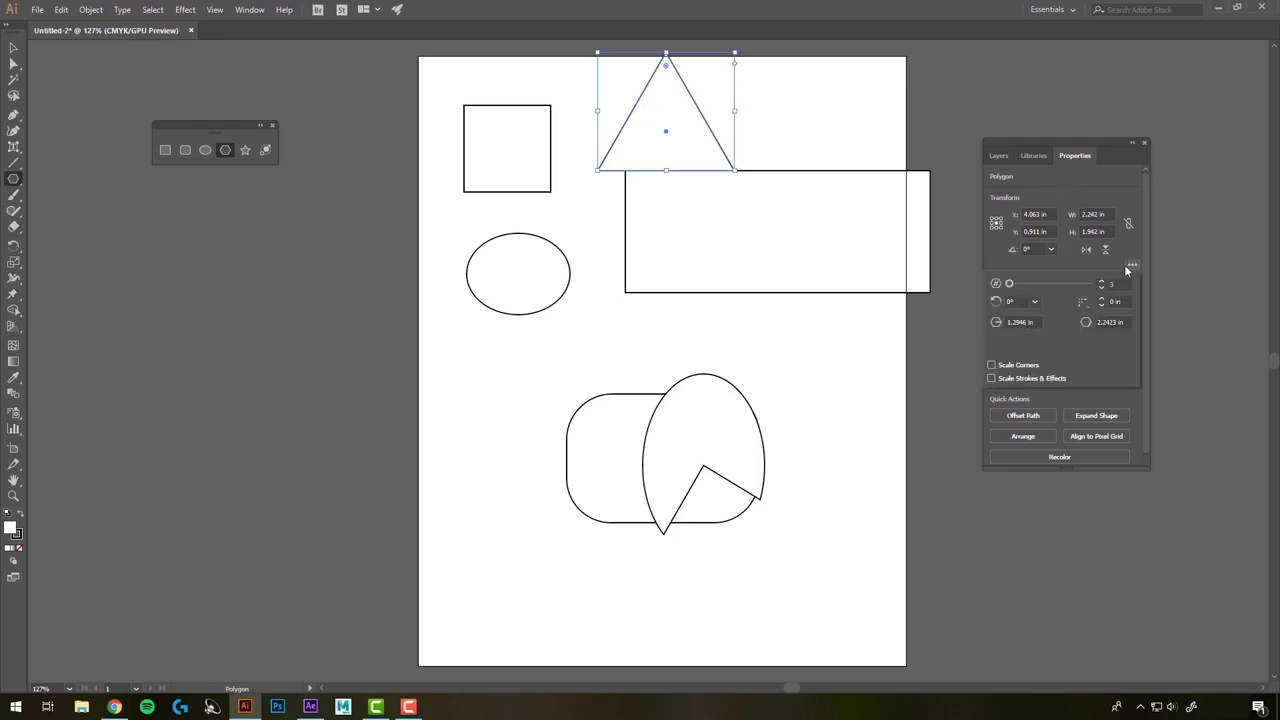
pyautogui.moveTo(1005, 285)
pyautogui.mouseDown()
pyautogui.moveTo(1037, 285)
pyautogui.moveTo(1013, 287)
pyautogui.mouseUp()
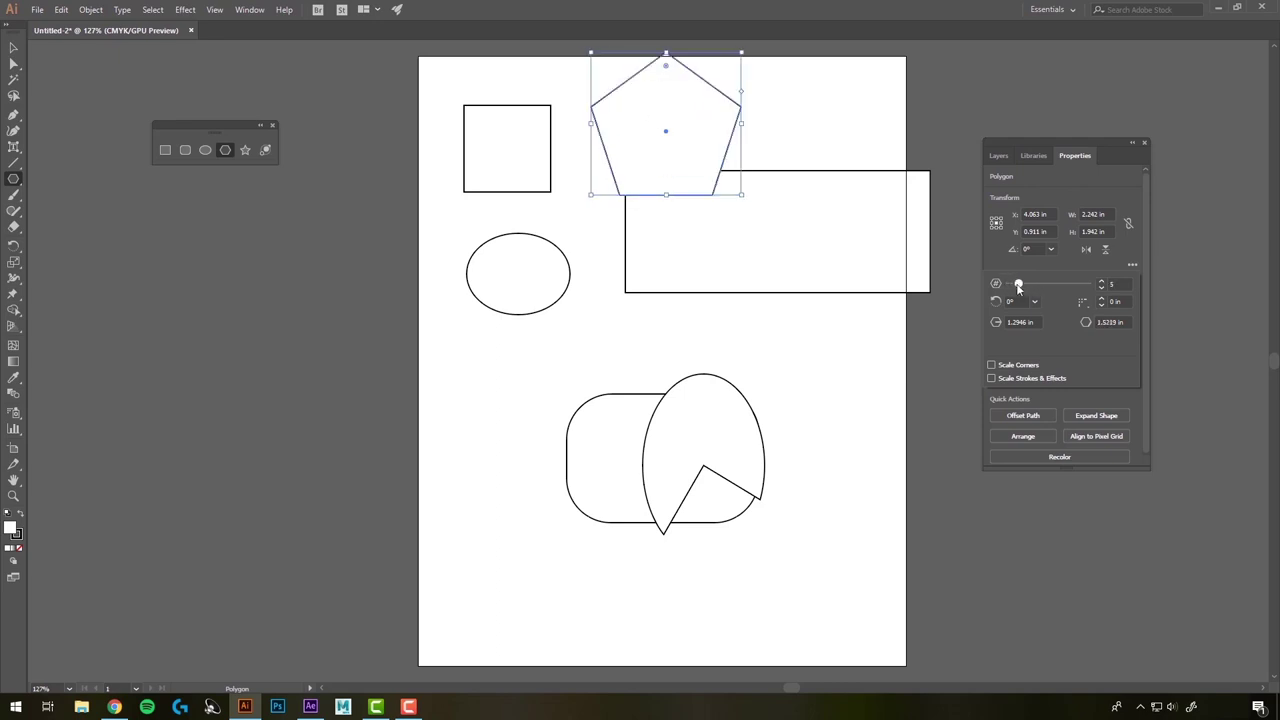
pyautogui.click(1101, 281)
pyautogui.click(1101, 281)
pyautogui.click(1034, 301)
pyautogui.click(1051, 356)
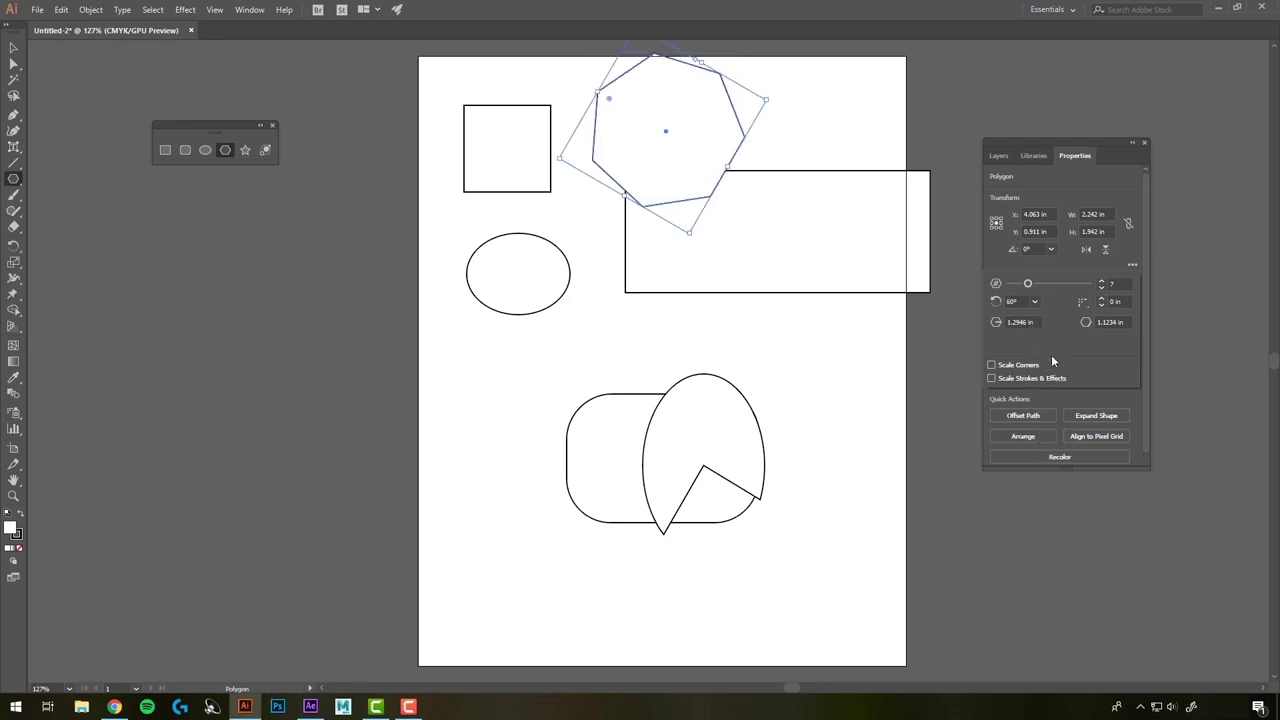
# Try rounding the heptagon's corners to 0.5 in and more, then return them to sharp
pyautogui.press('v')
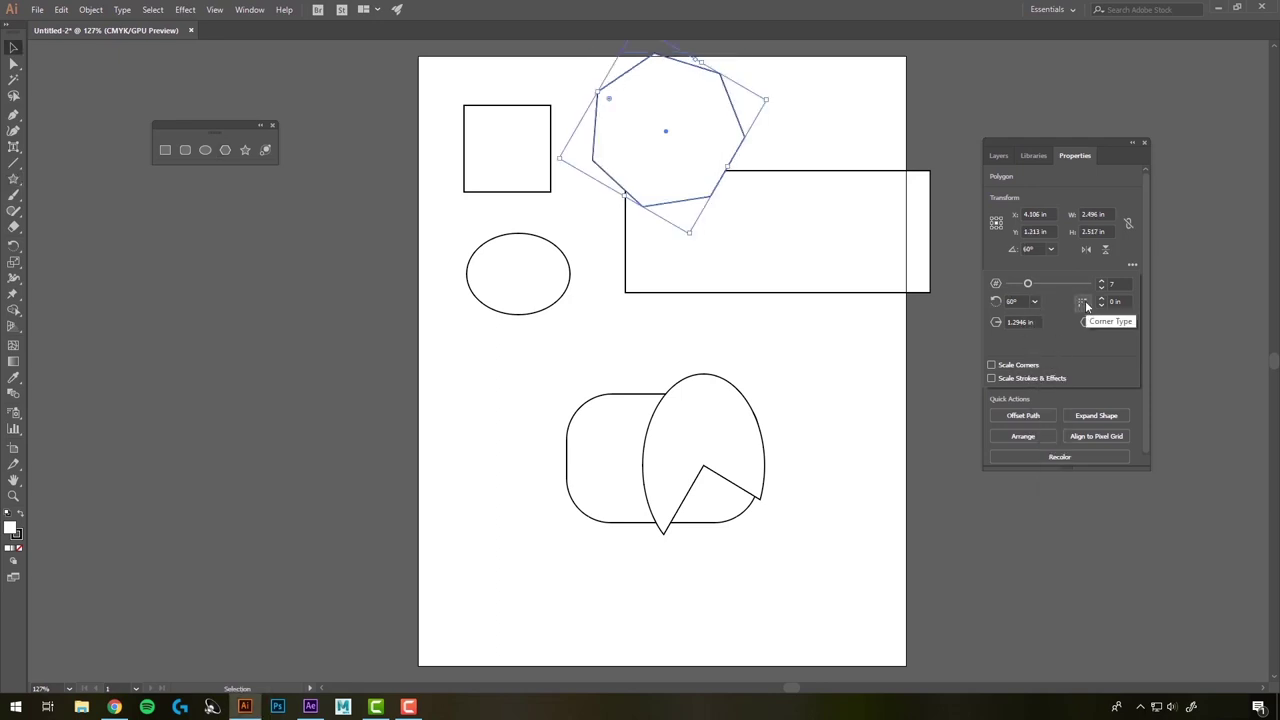
pyautogui.click(1101, 299)
pyautogui.click(1101, 299)
pyautogui.click(1101, 299)
pyautogui.click(1101, 305)
pyautogui.click(1101, 305)
pyautogui.click(1101, 305)
pyautogui.click(1101, 305)
pyautogui.click(1101, 305)
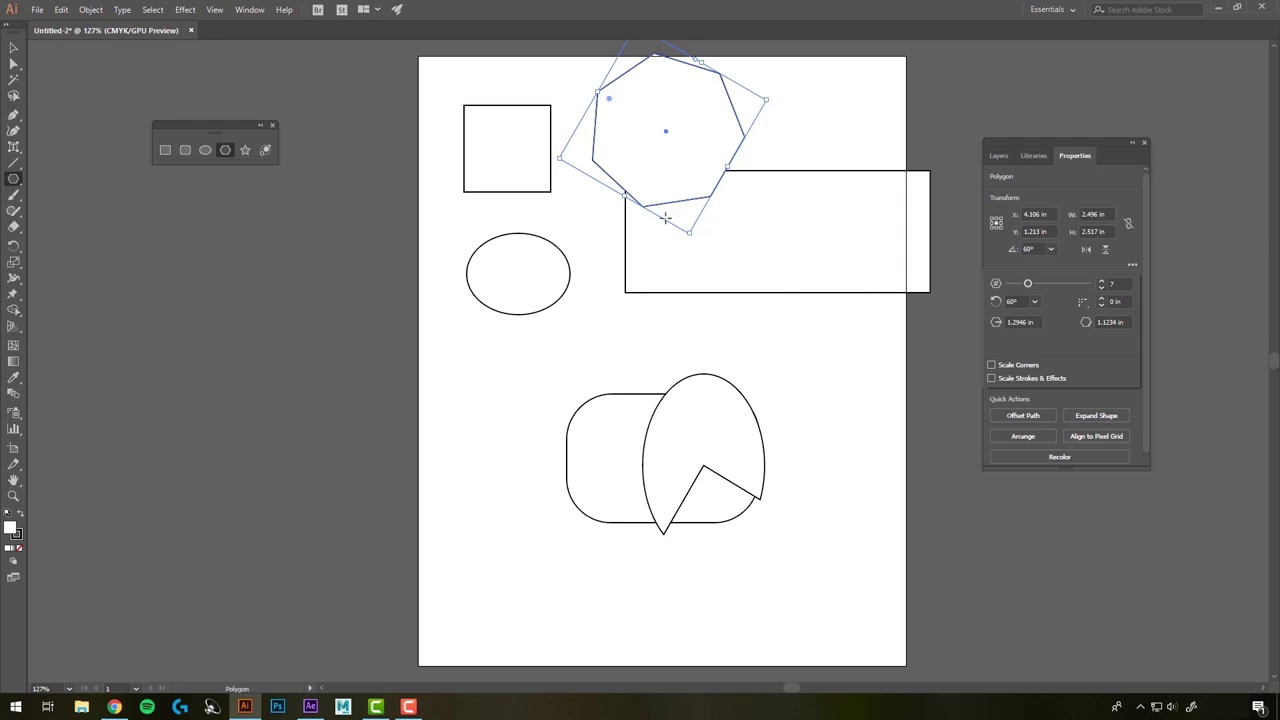
# Enlarge the heptagon by stretching it downward over the long rectangle, then deselect
pyautogui.click(14, 48)
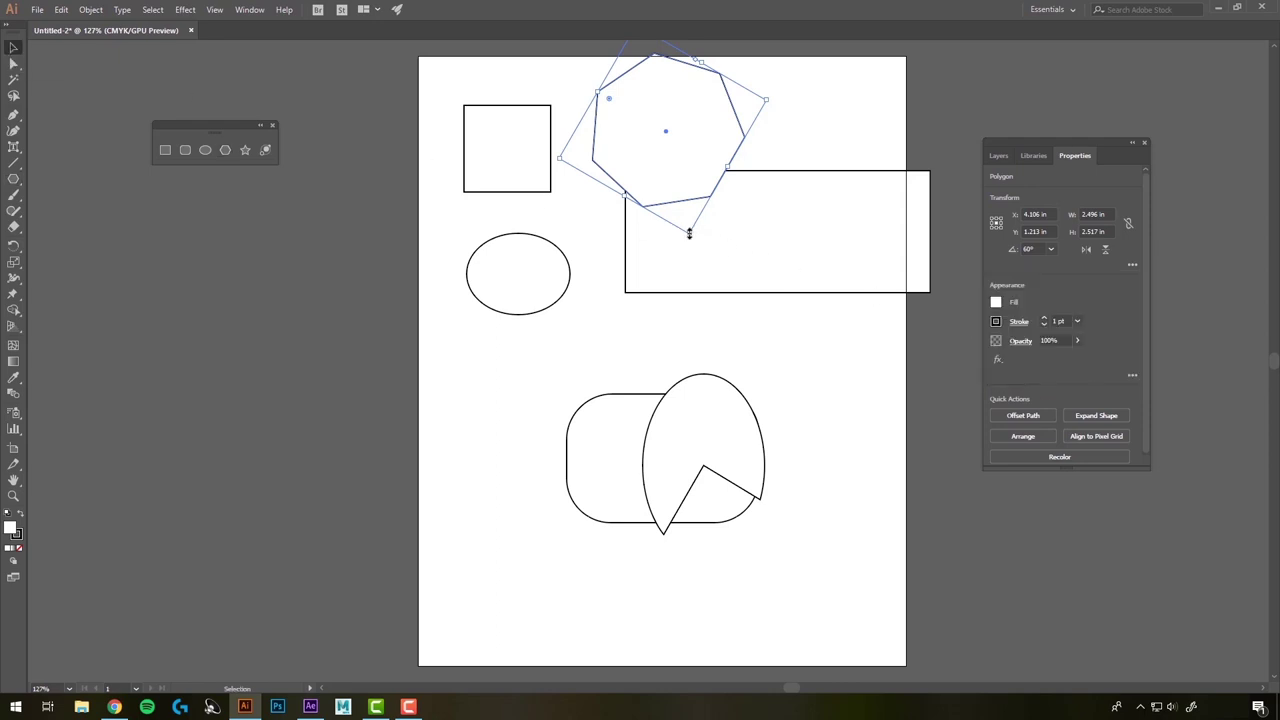
pyautogui.moveTo(689, 231); pyautogui.dragTo(771, 383)
pyautogui.click(783, 395)
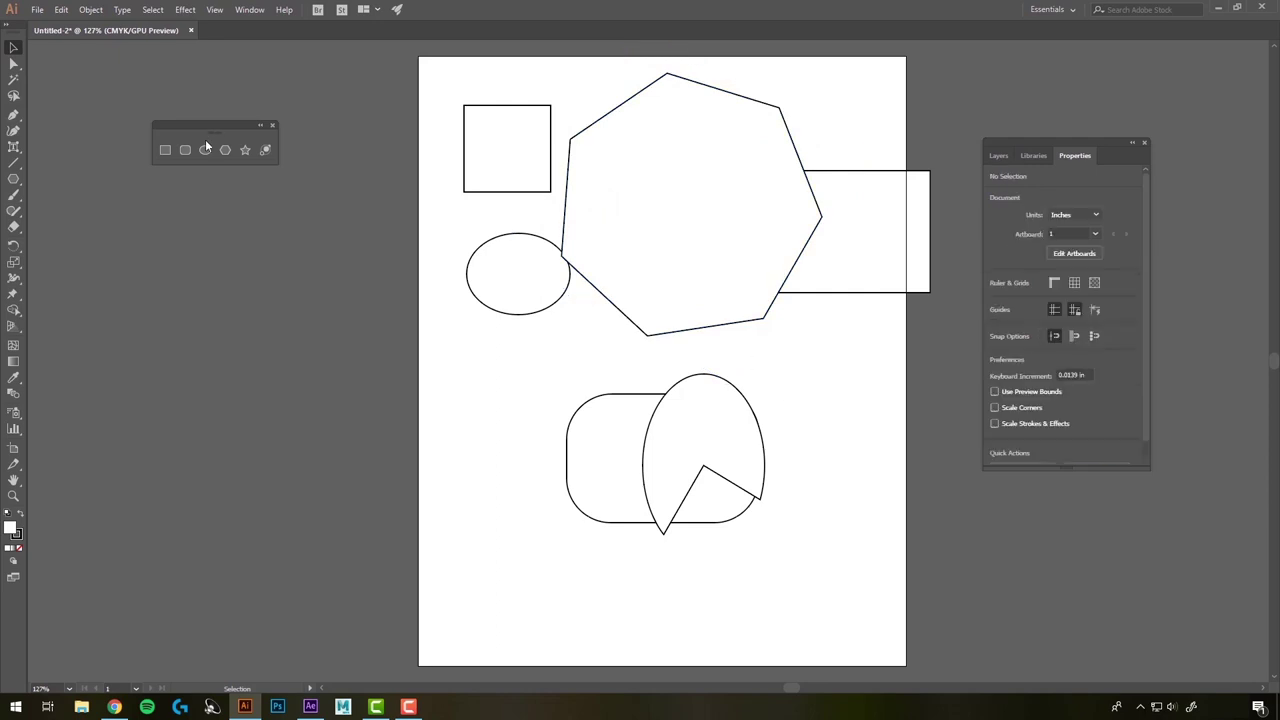
# Create a five-point star with 2 in and 1 in radii on the artboard's left side
pyautogui.click(245, 151)
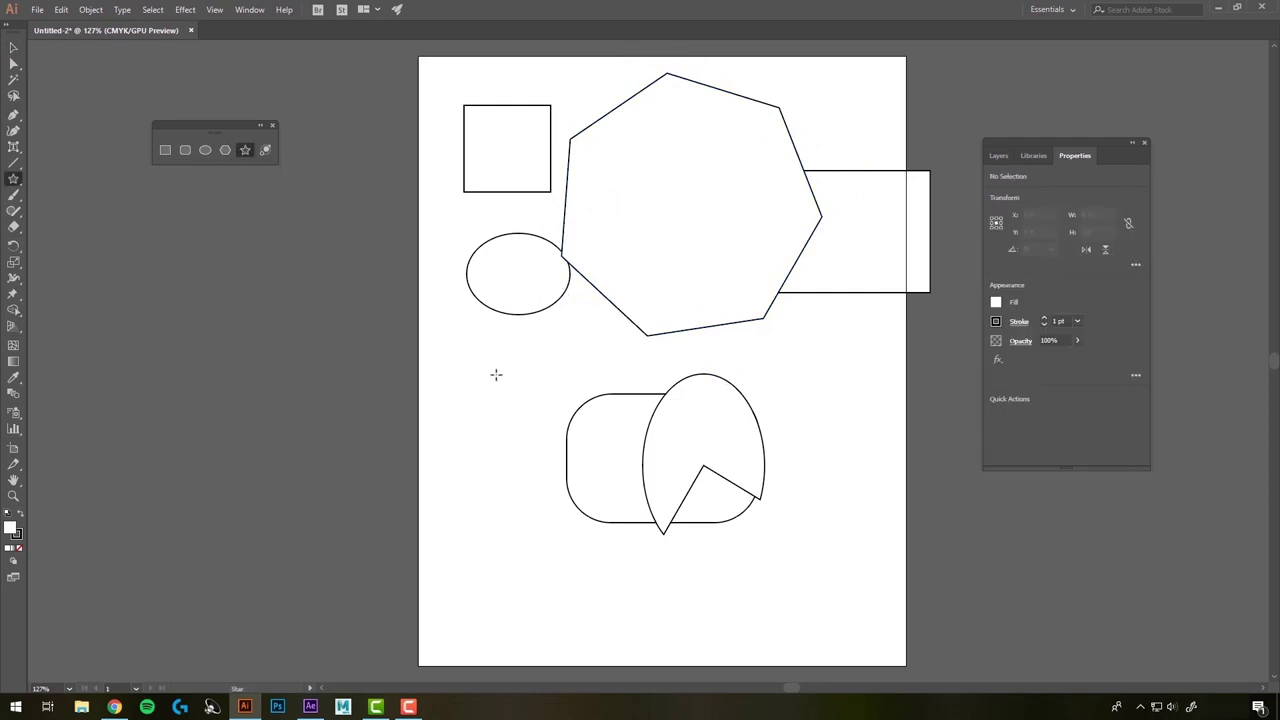
pyautogui.click(524, 387)
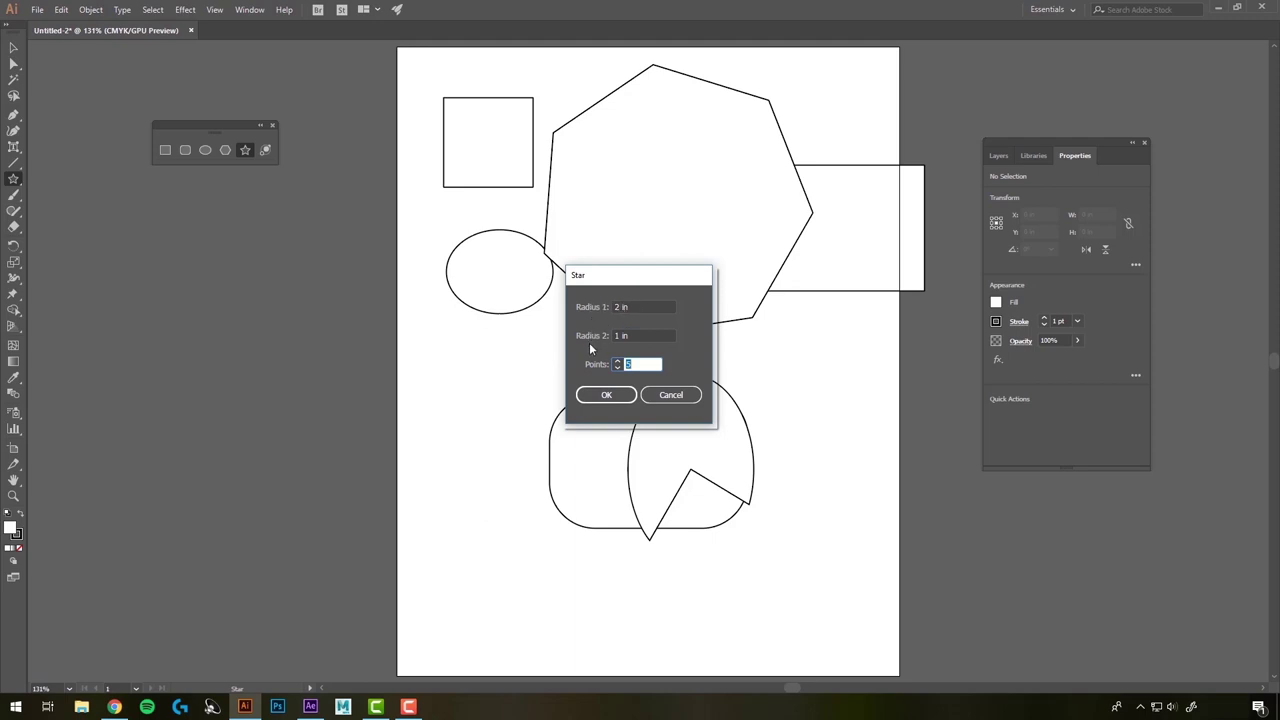
pyautogui.click(608, 396)
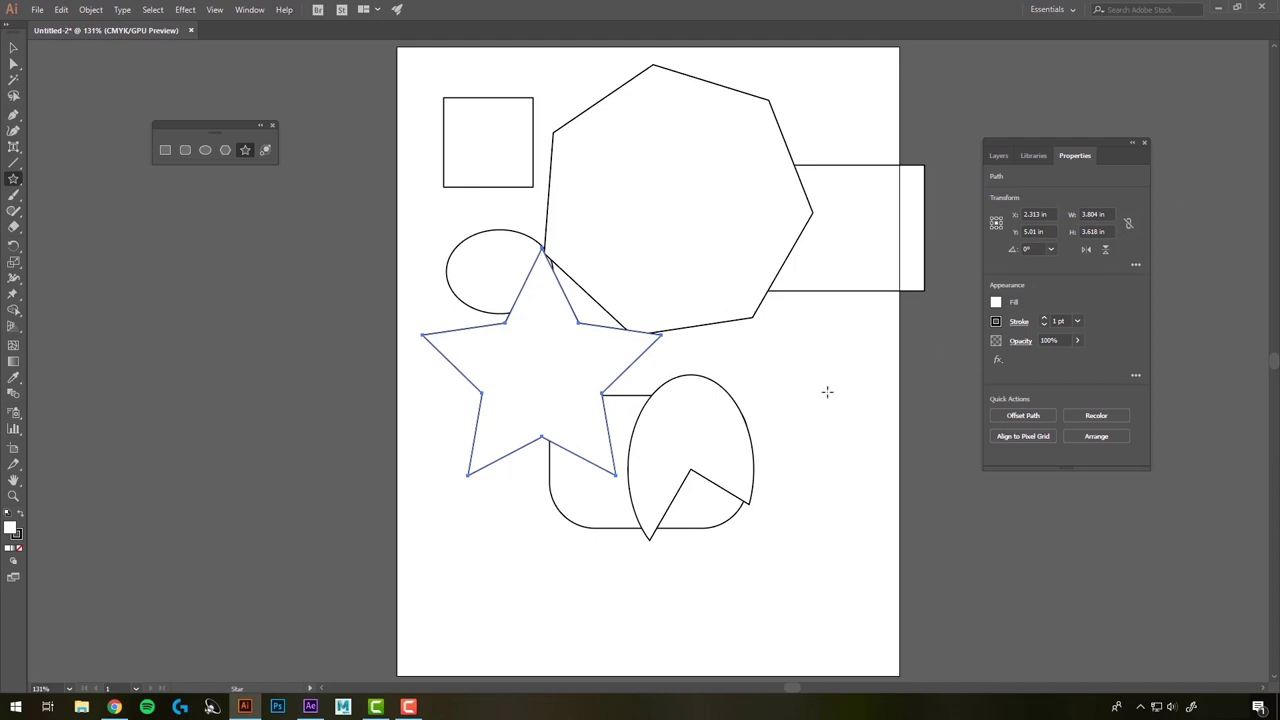
pyautogui.click(1135, 265)
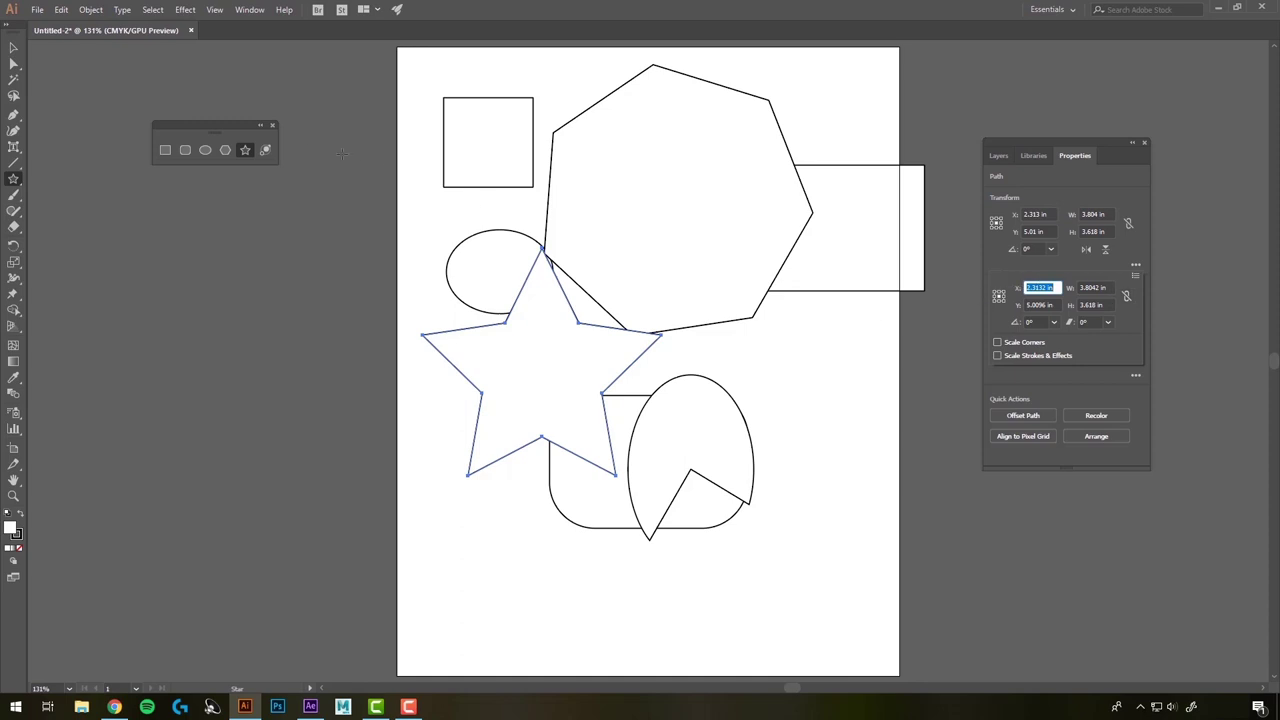
# Marquee-select every shape on the artboard and delete them all
pyautogui.click(14, 48)
pyautogui.click(14, 48)
pyautogui.moveTo(417, 77); pyautogui.dragTo(936, 608)
pyautogui.press('Delete')
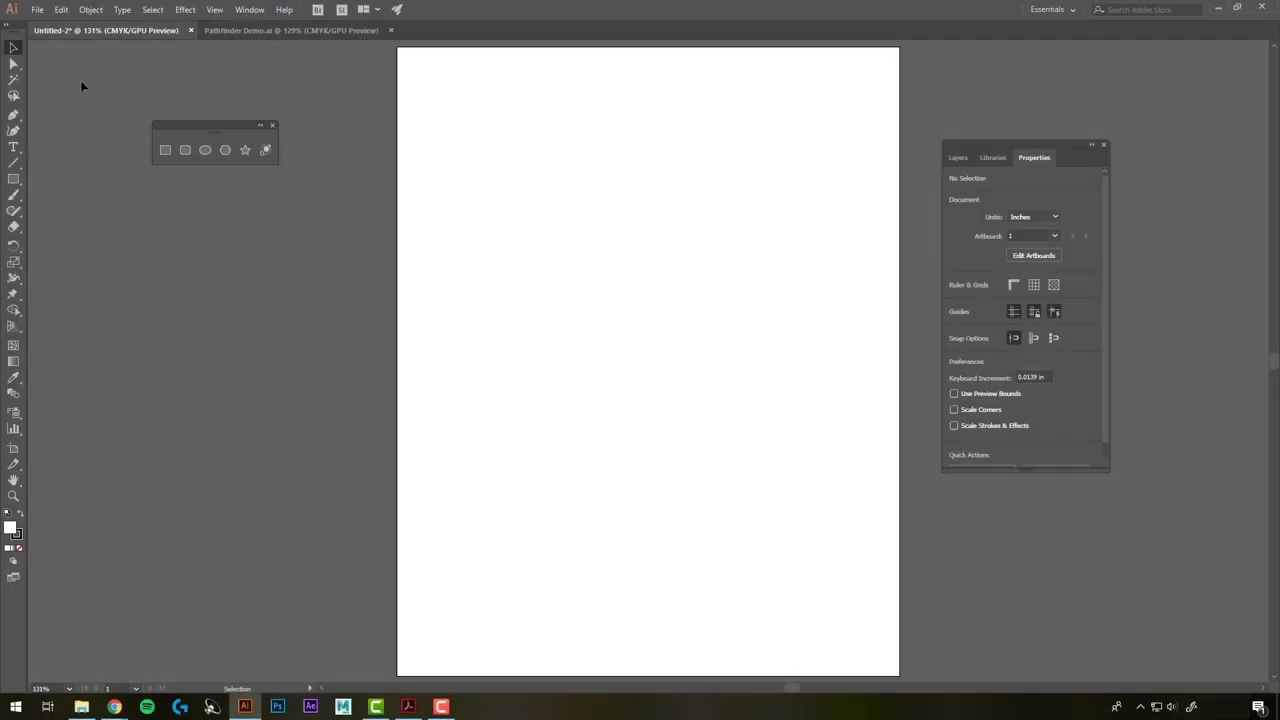
pyautogui.click(13, 179)
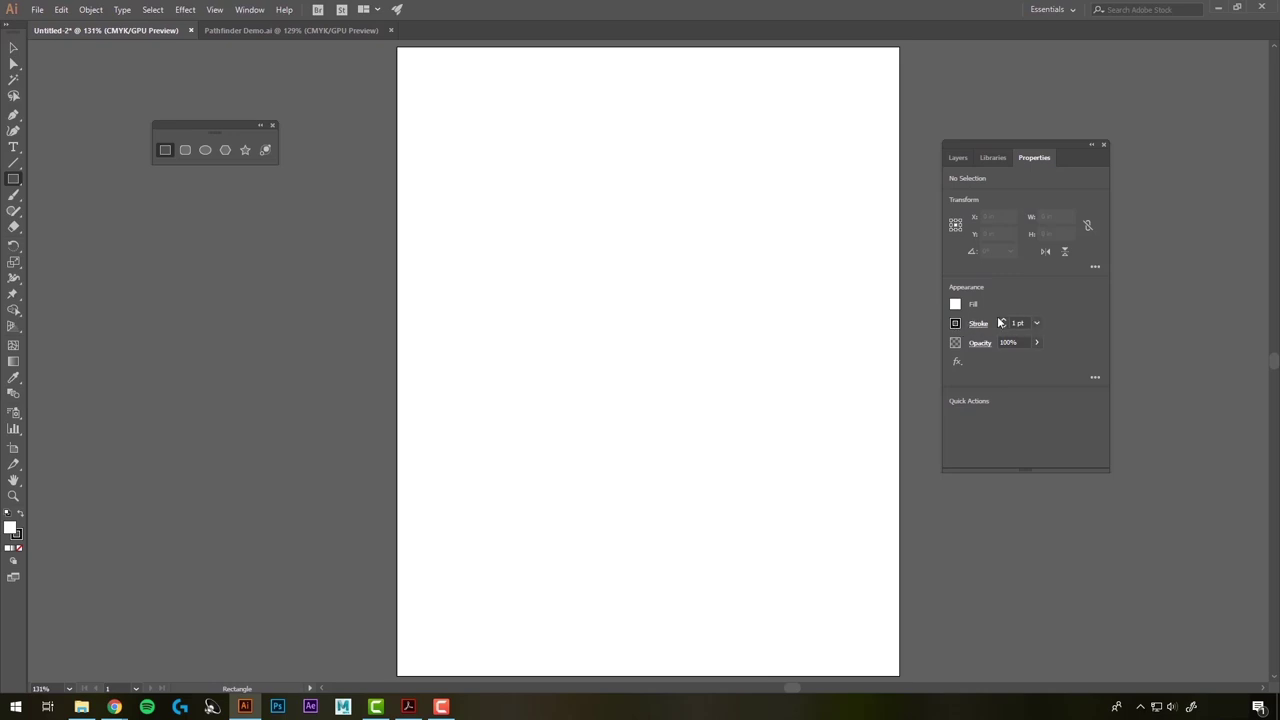
# Set the fill to blue and draw a square near the artboard top
pyautogui.click(955, 305)
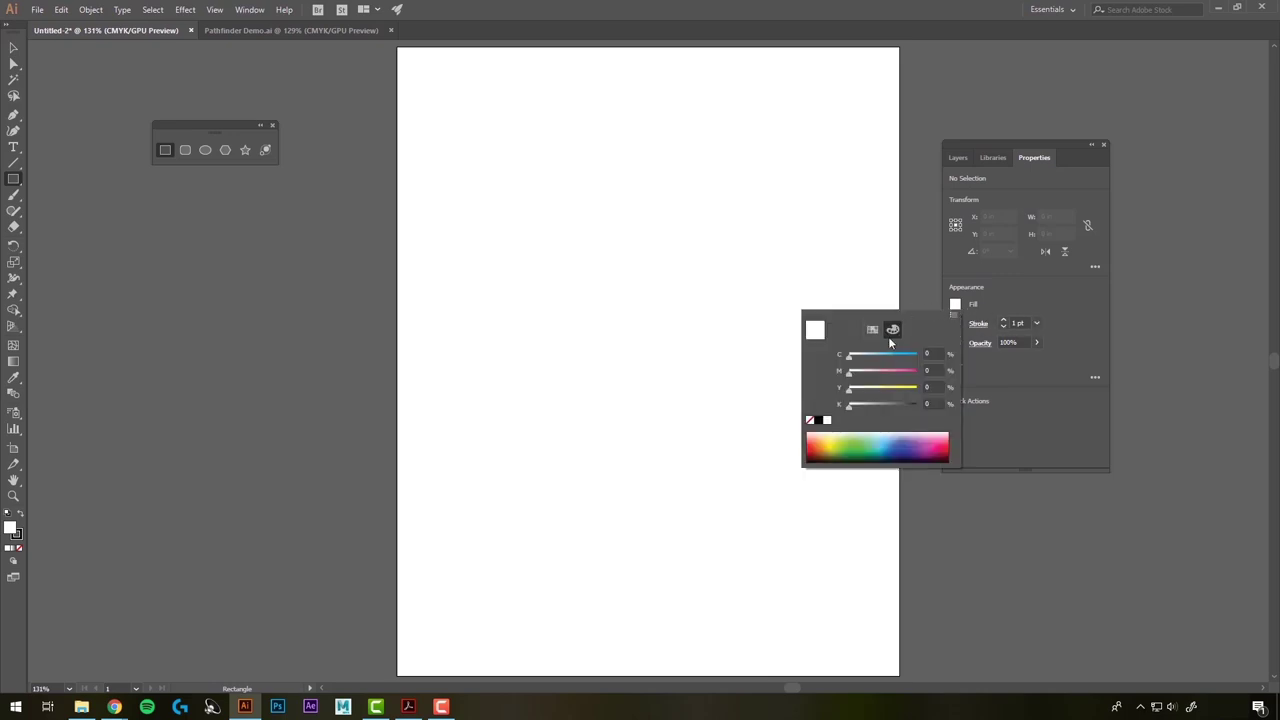
pyautogui.click(896, 448)
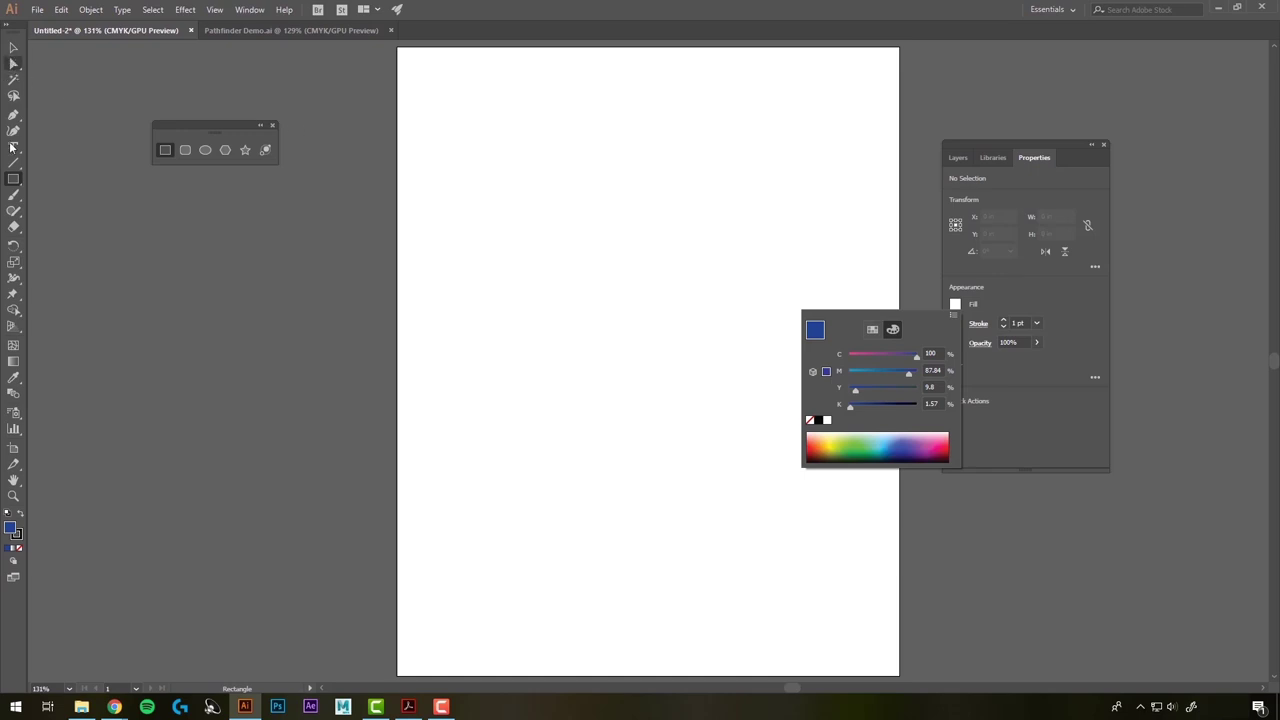
pyautogui.click(13, 179)
pyautogui.moveTo(569, 153); pyautogui.dragTo(765, 343)
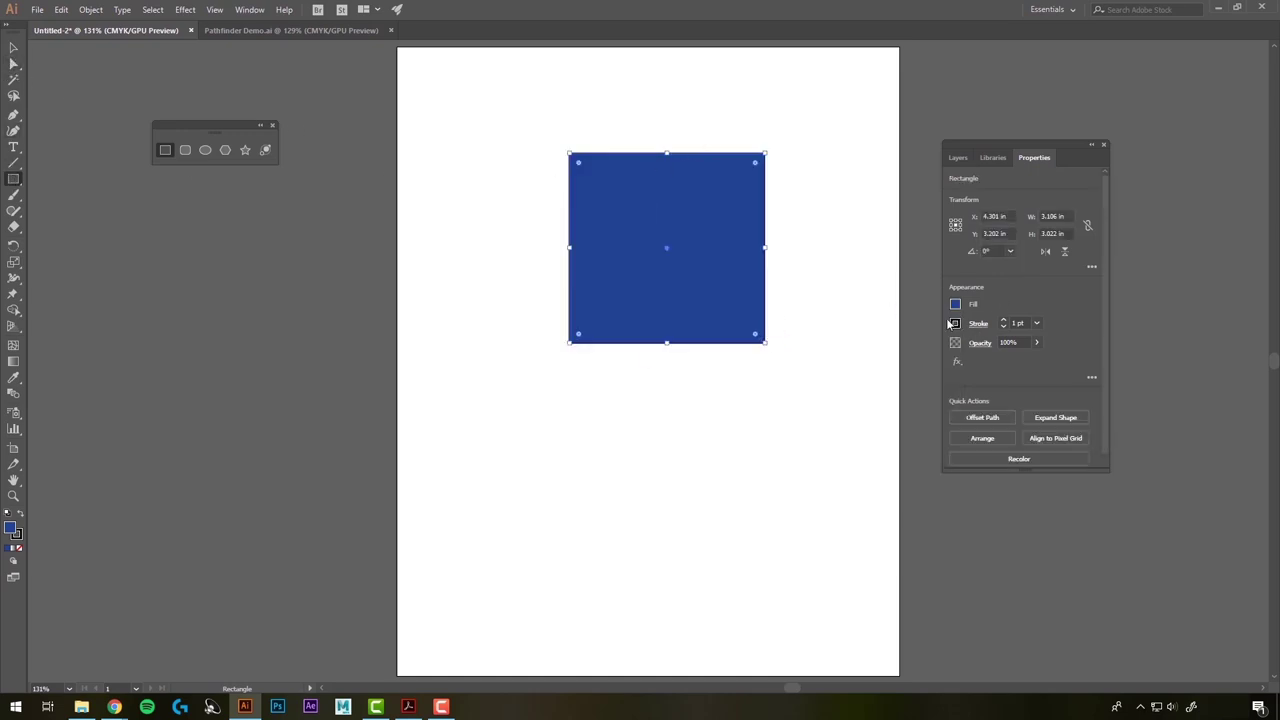
# Give the square a black stroke and thicken it to 5 pt
pyautogui.click(1004, 322)
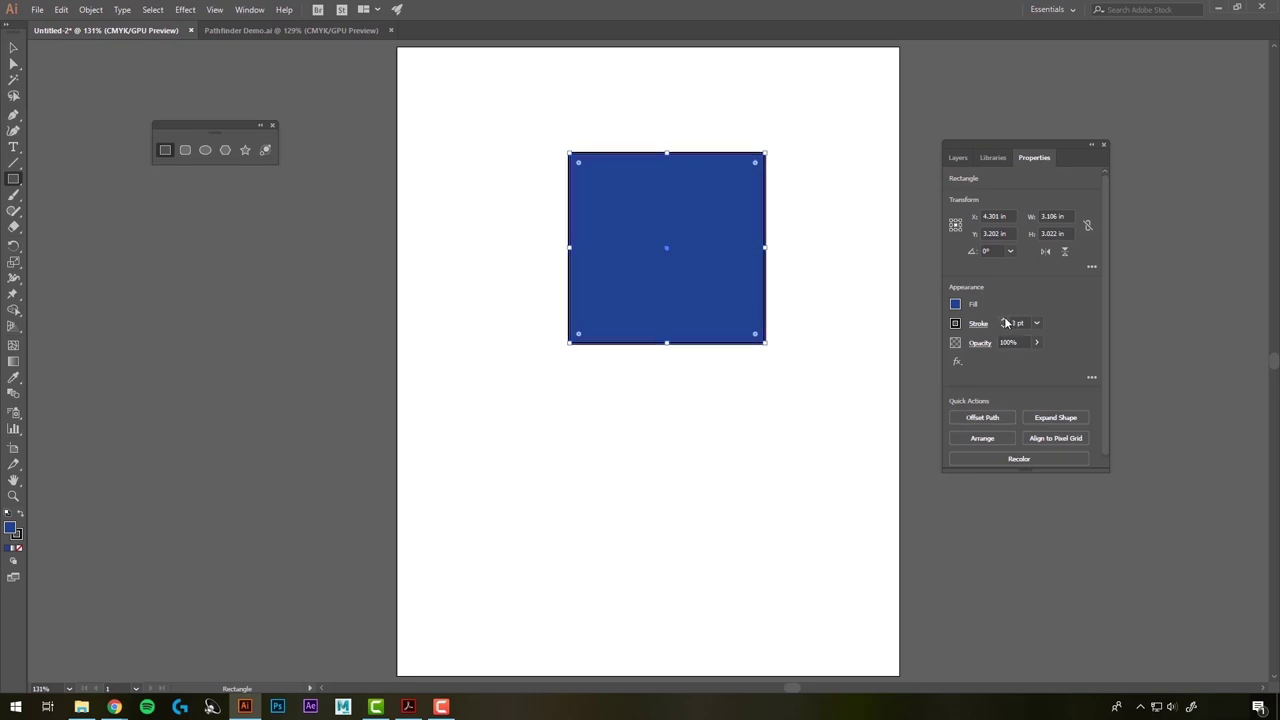
pyautogui.click(1004, 322)
pyautogui.click(1004, 322)
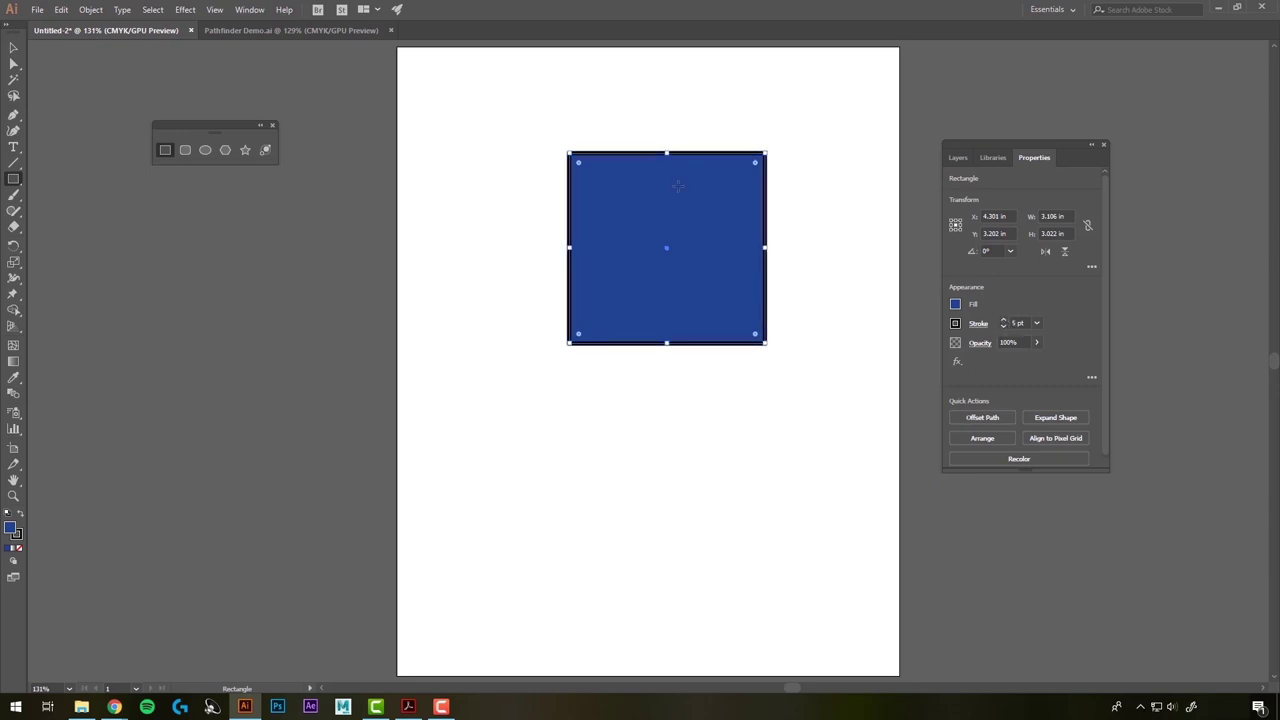
pyautogui.click(13, 47)
# Select the blue square and change its fill to purple, briefly trying green first
pyautogui.click(447, 357)
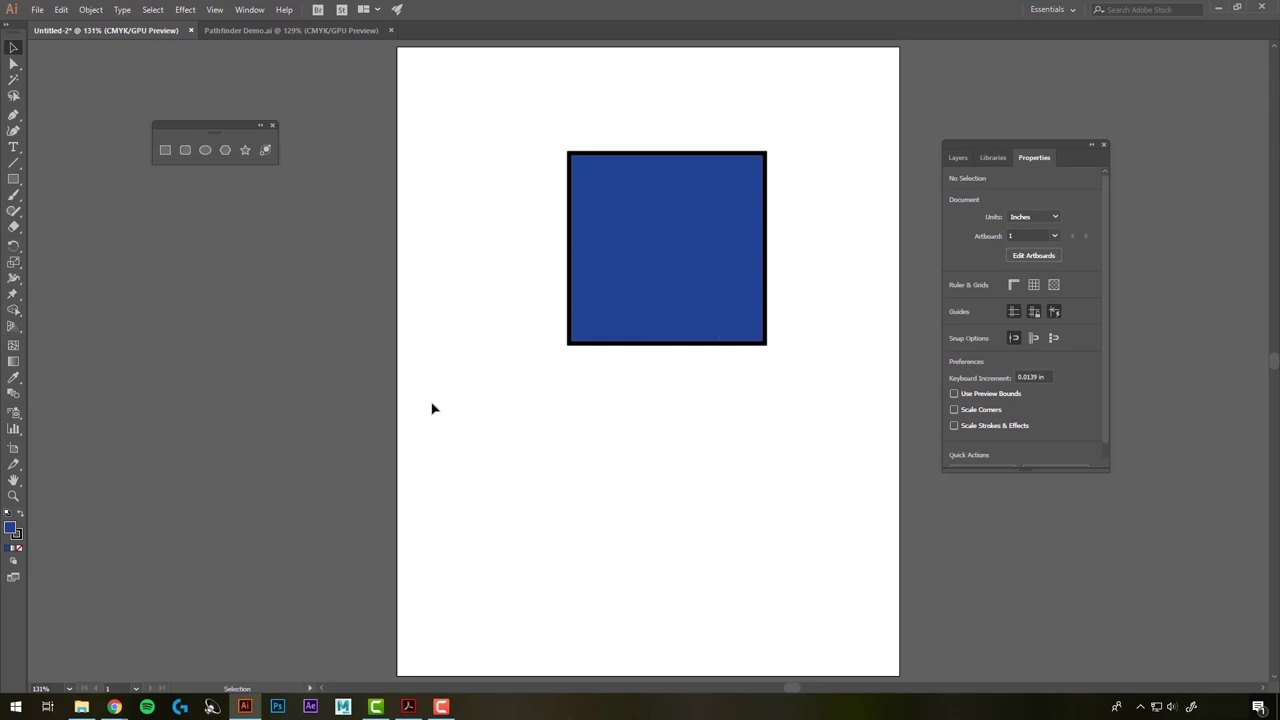
pyautogui.click(677, 323)
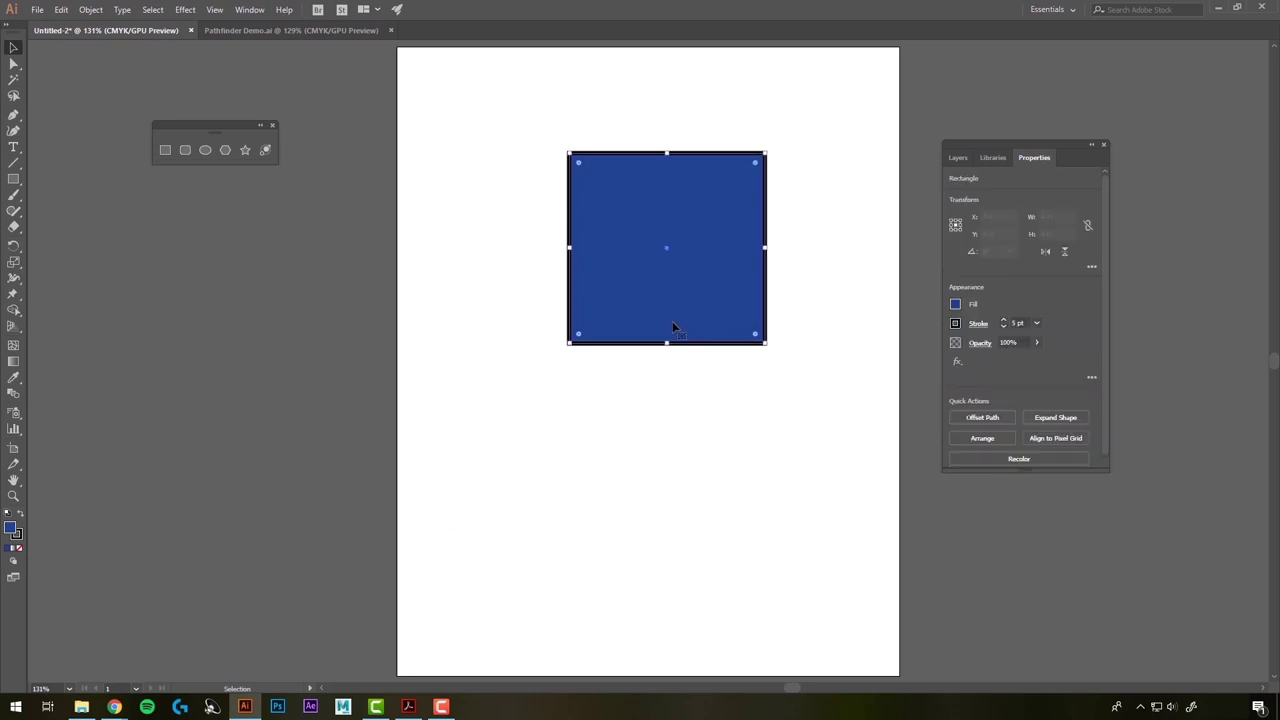
pyautogui.click(955, 305)
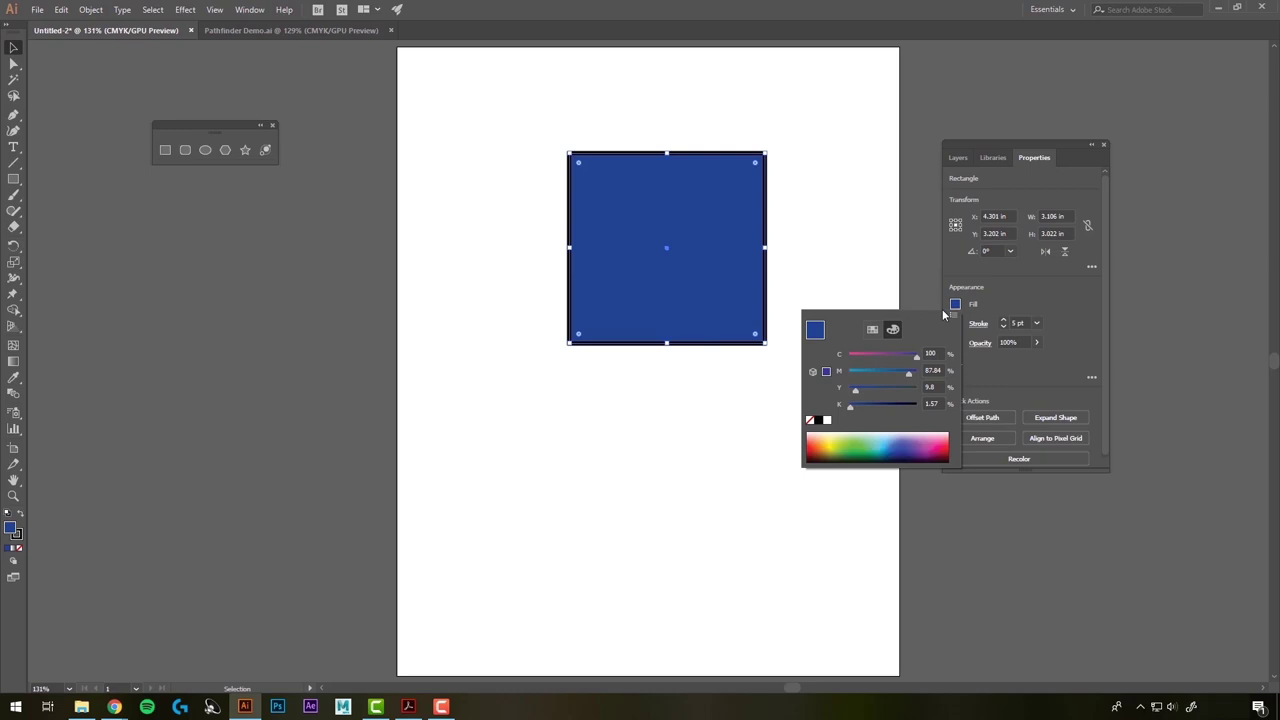
pyautogui.click(872, 440)
pyautogui.click(904, 443)
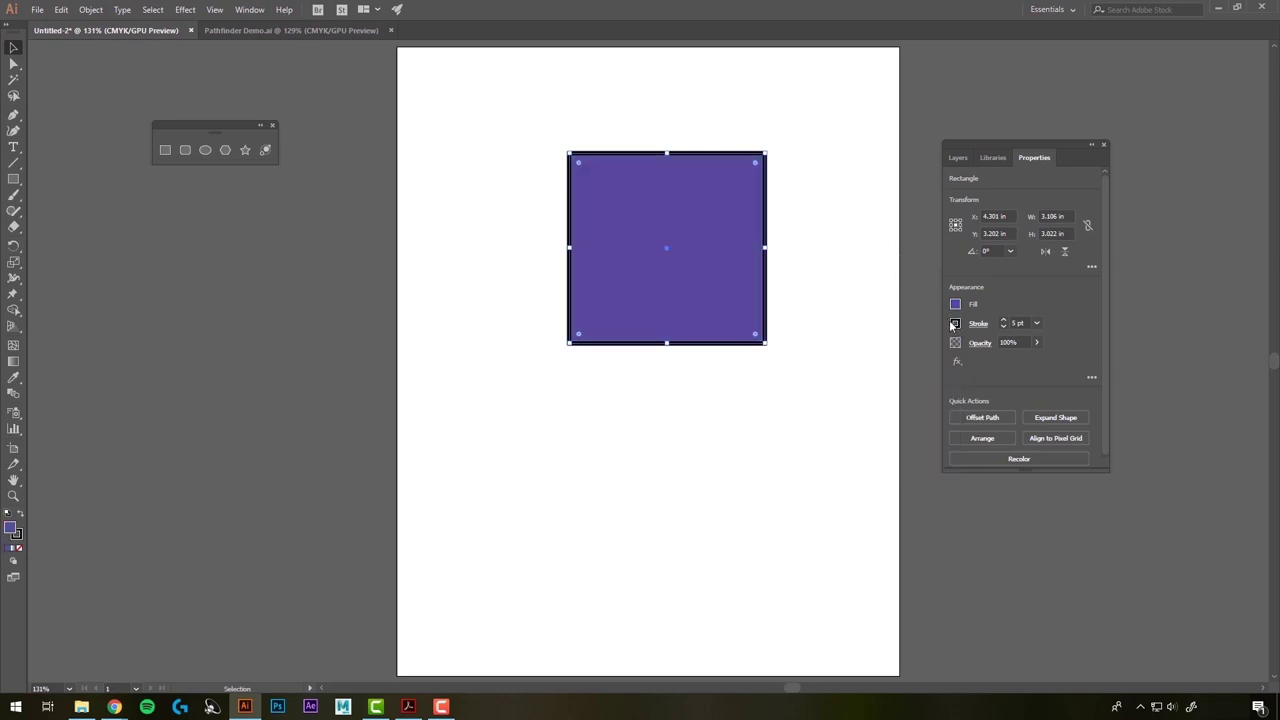
# Change the square's outline colour to red from the stroke swatches
pyautogui.click(955, 323)
pyautogui.click(847, 372)
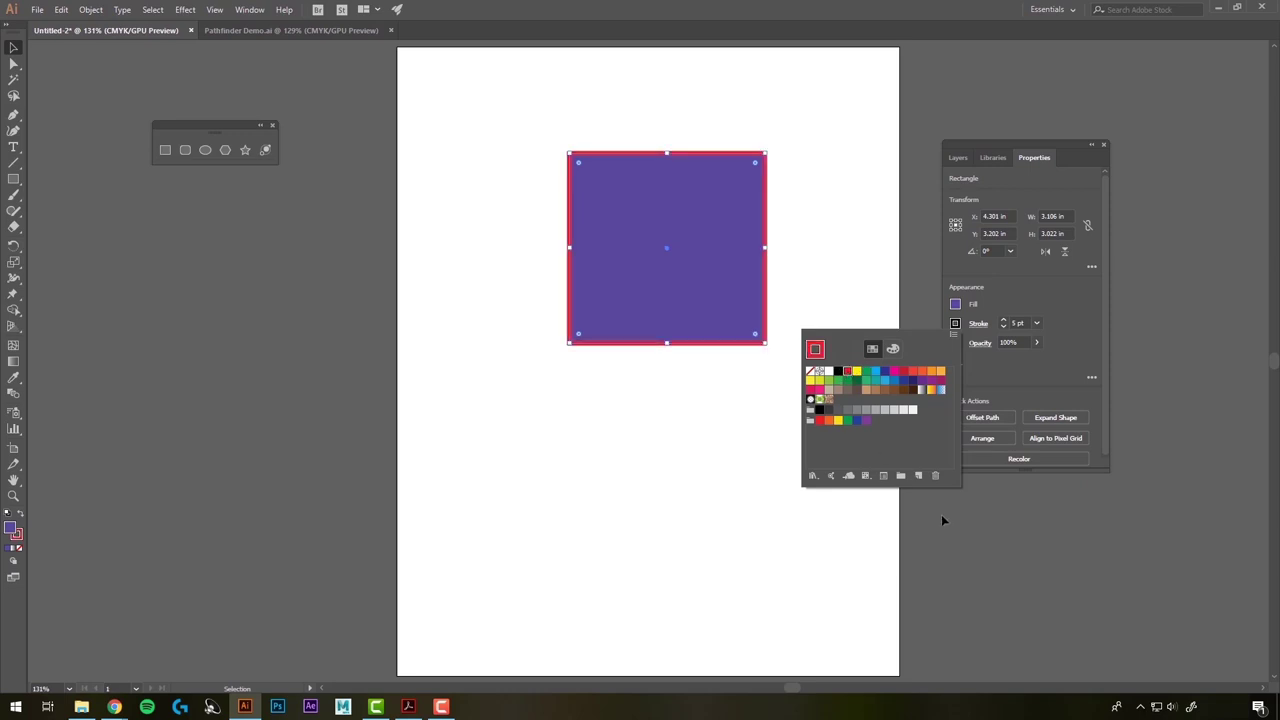
pyautogui.press('Escape')
# Reselect the square and set its fill to green 318C4D in the Color Picker
pyautogui.click(801, 432)
pyautogui.click(737, 314)
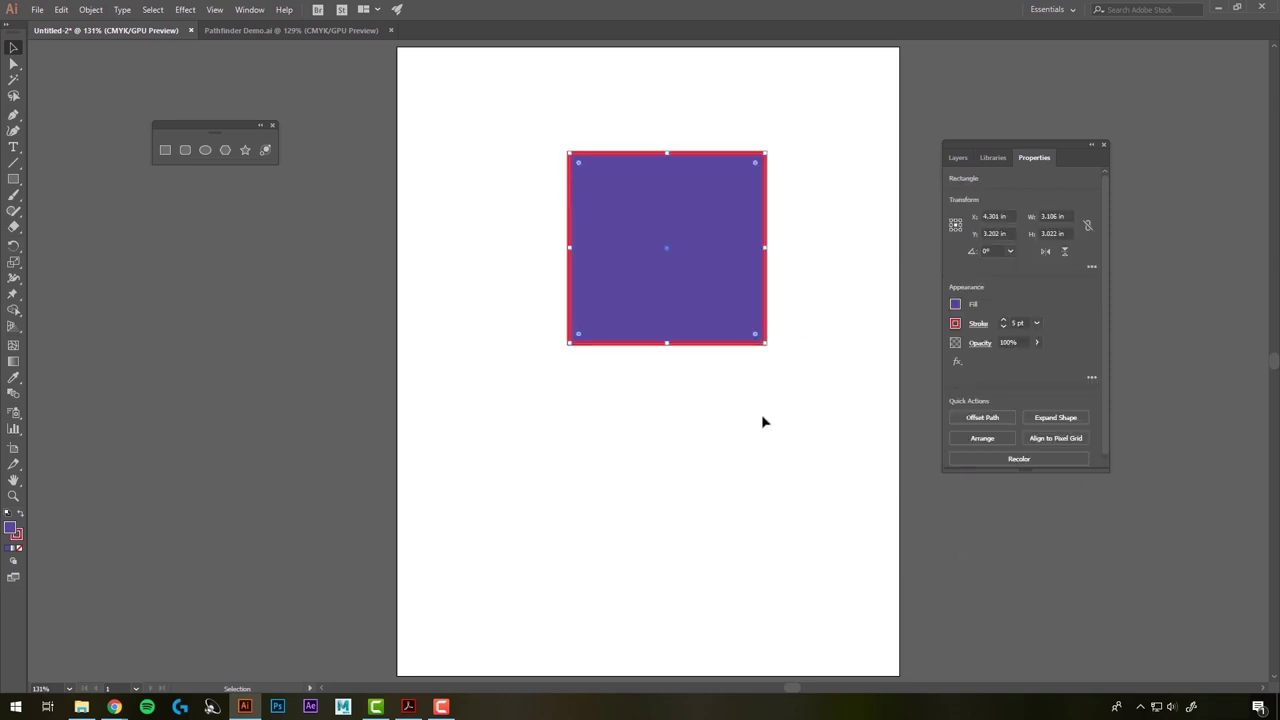
pyautogui.doubleClick(10, 531)
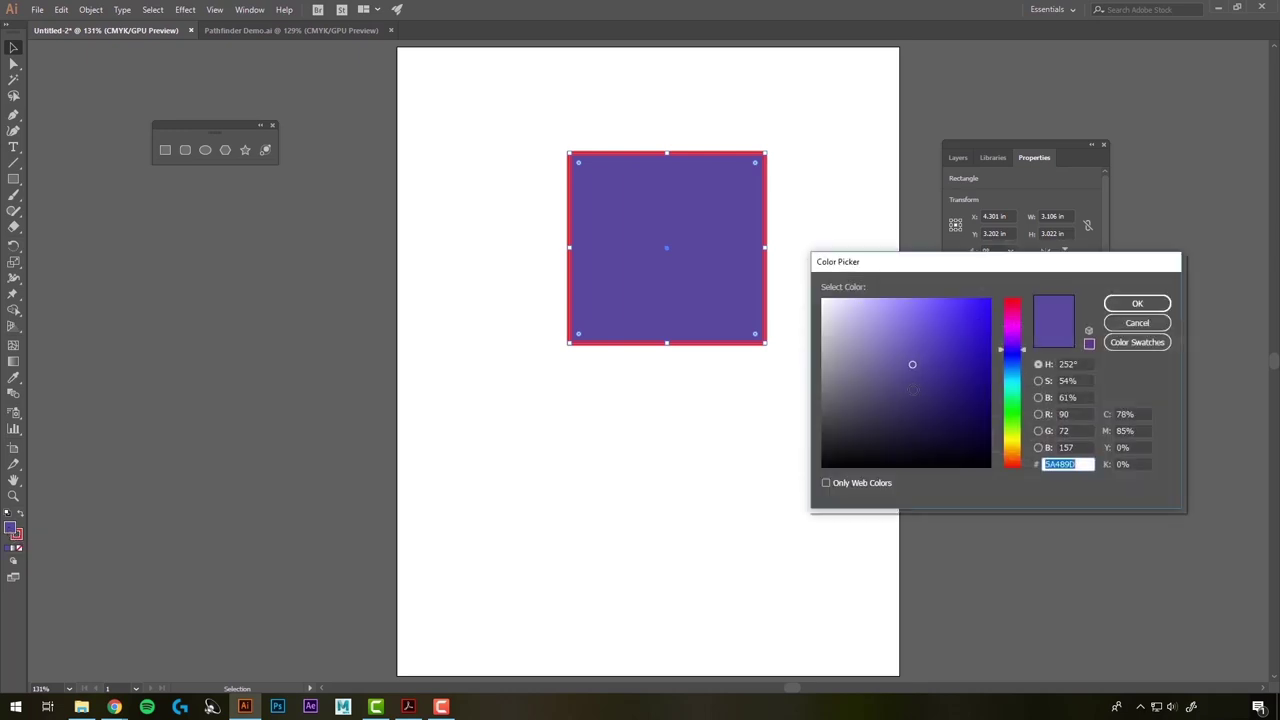
pyautogui.moveTo(1008, 340)
pyautogui.mouseDown()
pyautogui.moveTo(1008, 429)
pyautogui.moveTo(1006, 322)
pyautogui.moveTo(1006, 442)
pyautogui.moveTo(999, 355)
pyautogui.mouseUp()
pyautogui.moveTo(910, 330)
pyautogui.mouseDown()
pyautogui.moveTo(894, 323)
pyautogui.moveTo(903, 409)
pyautogui.moveTo(937, 349)
pyautogui.moveTo(918, 326)
pyautogui.moveTo(930, 372)
pyautogui.mouseUp()
pyautogui.moveTo(1006, 365); pyautogui.dragTo(1006, 402)
pyautogui.click(1137, 303)
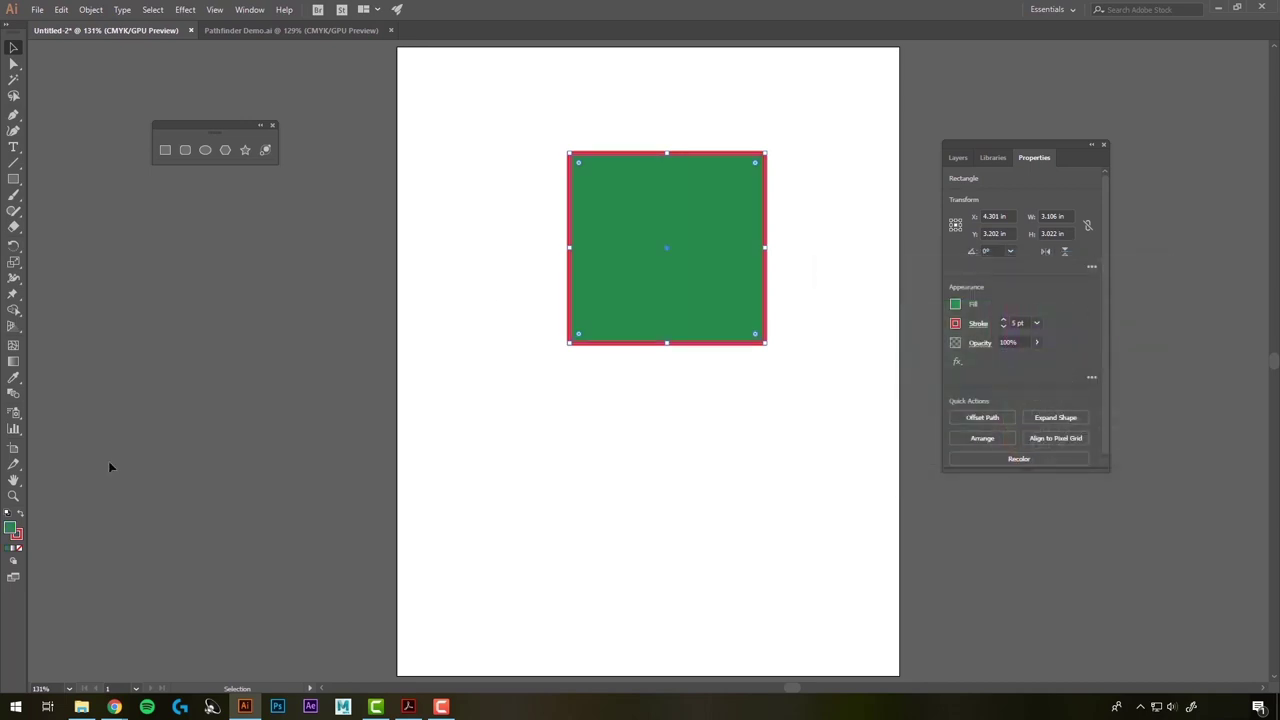
# Set the square's stroke colour to blue in the Color Picker, then deselect
pyautogui.doubleClick(17, 538)
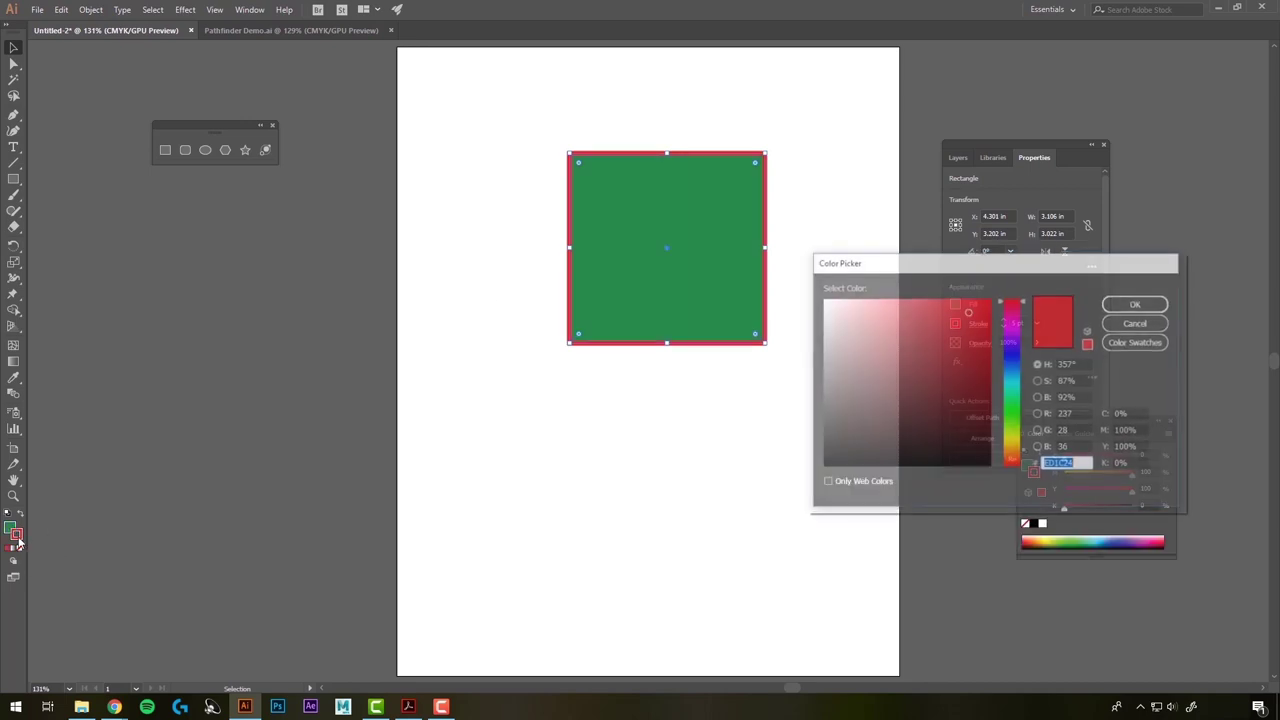
pyautogui.moveTo(1007, 308)
pyautogui.mouseDown()
pyautogui.moveTo(1005, 398)
pyautogui.moveTo(944, 367)
pyautogui.moveTo(1002, 378)
pyautogui.moveTo(1002, 363)
pyautogui.mouseUp()
pyautogui.click(1113, 303)
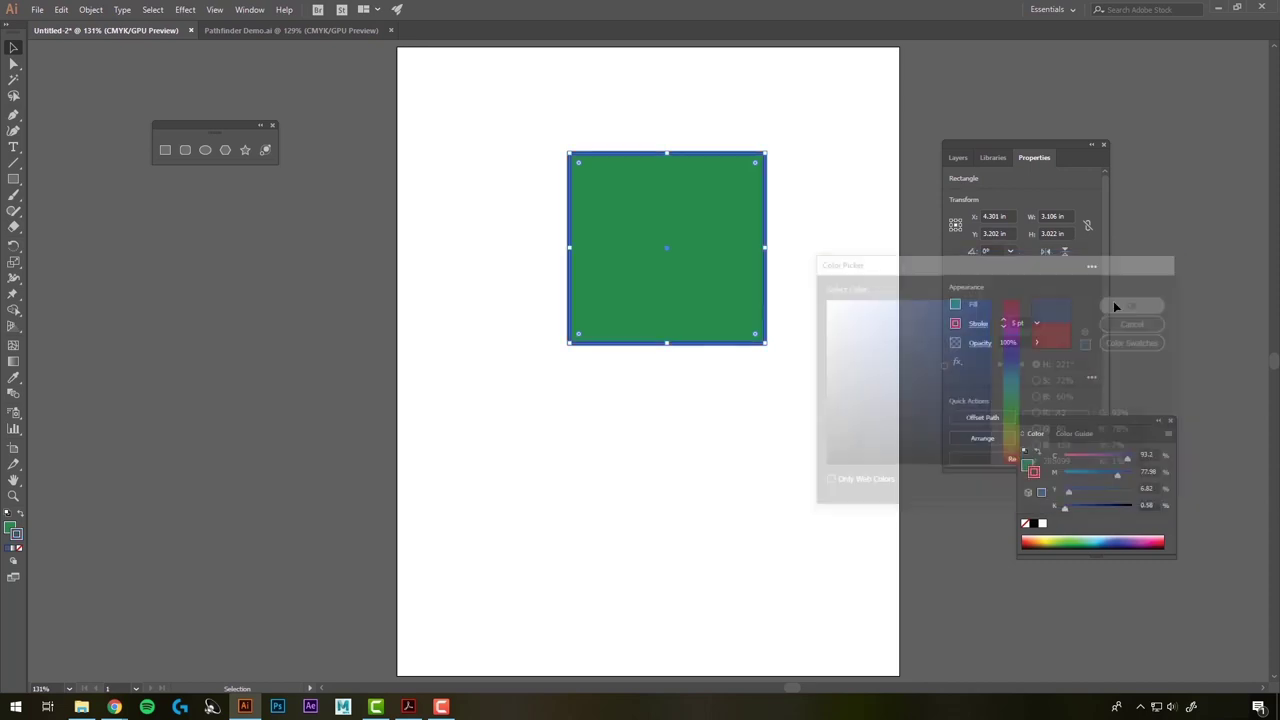
pyautogui.click(509, 311)
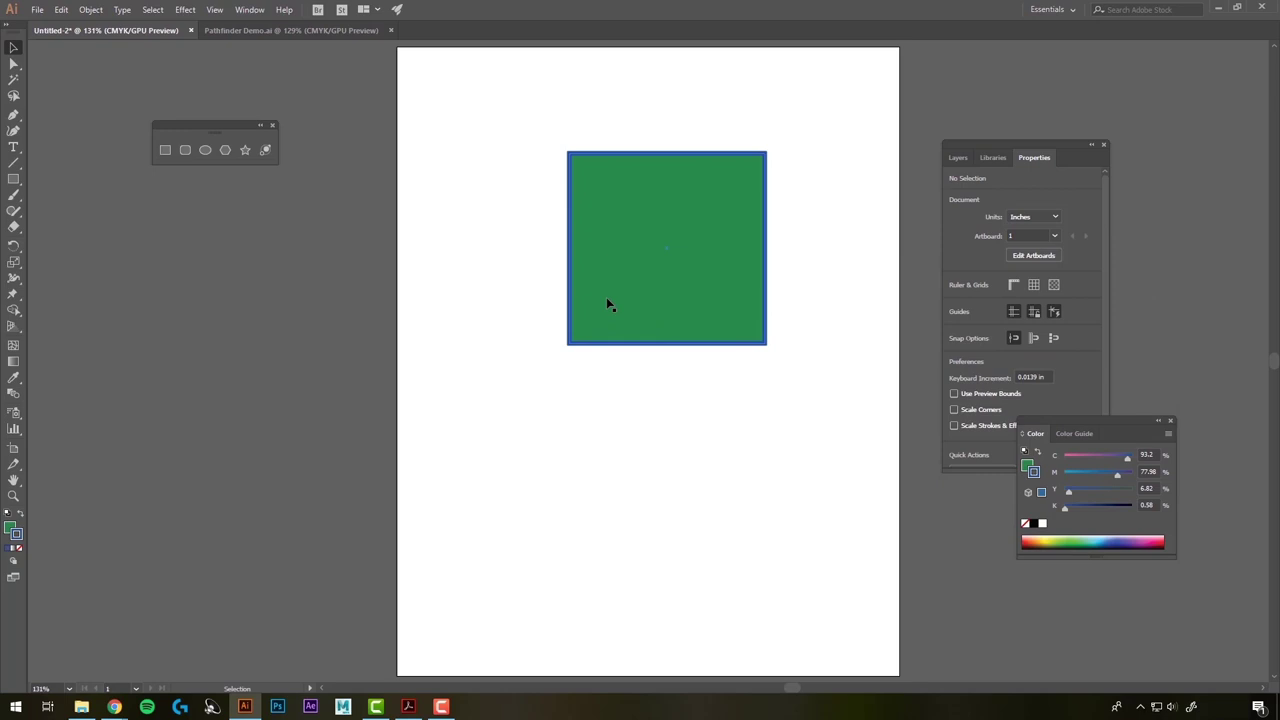
# Remove the green square's outline, then give it a blue stroke via the Color Picker
pyautogui.click(626, 317)
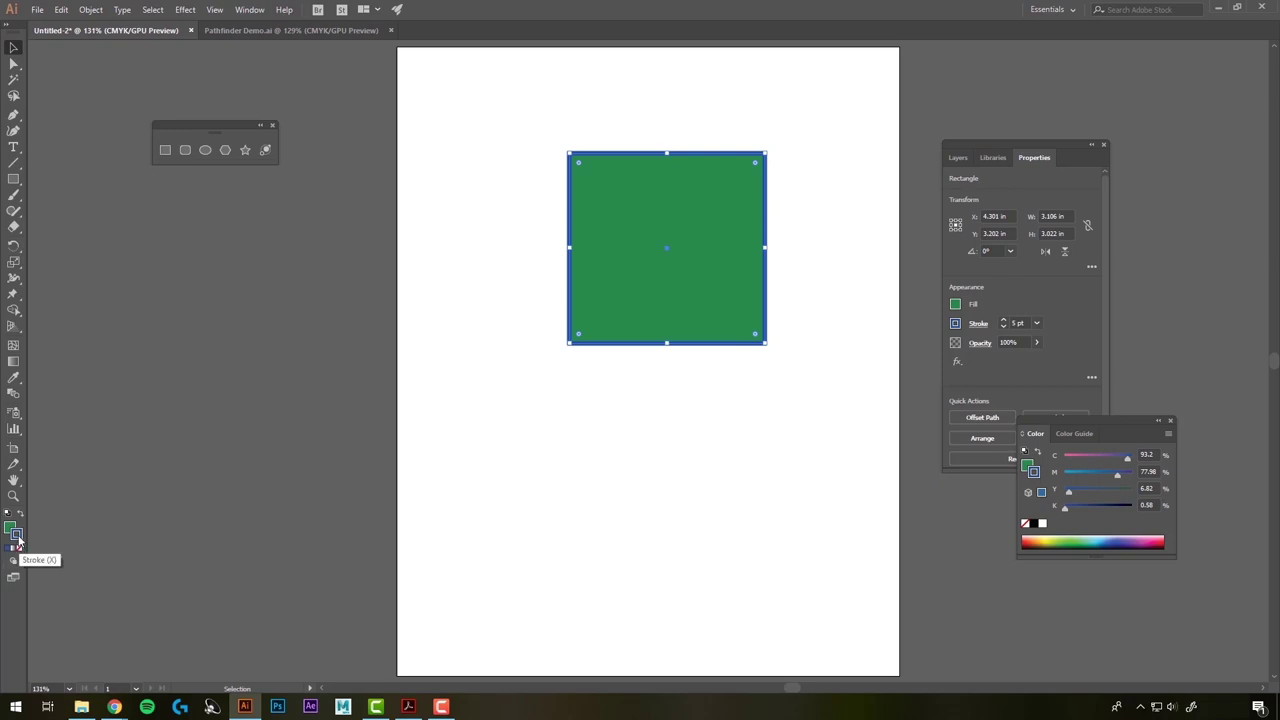
pyautogui.click(18, 553)
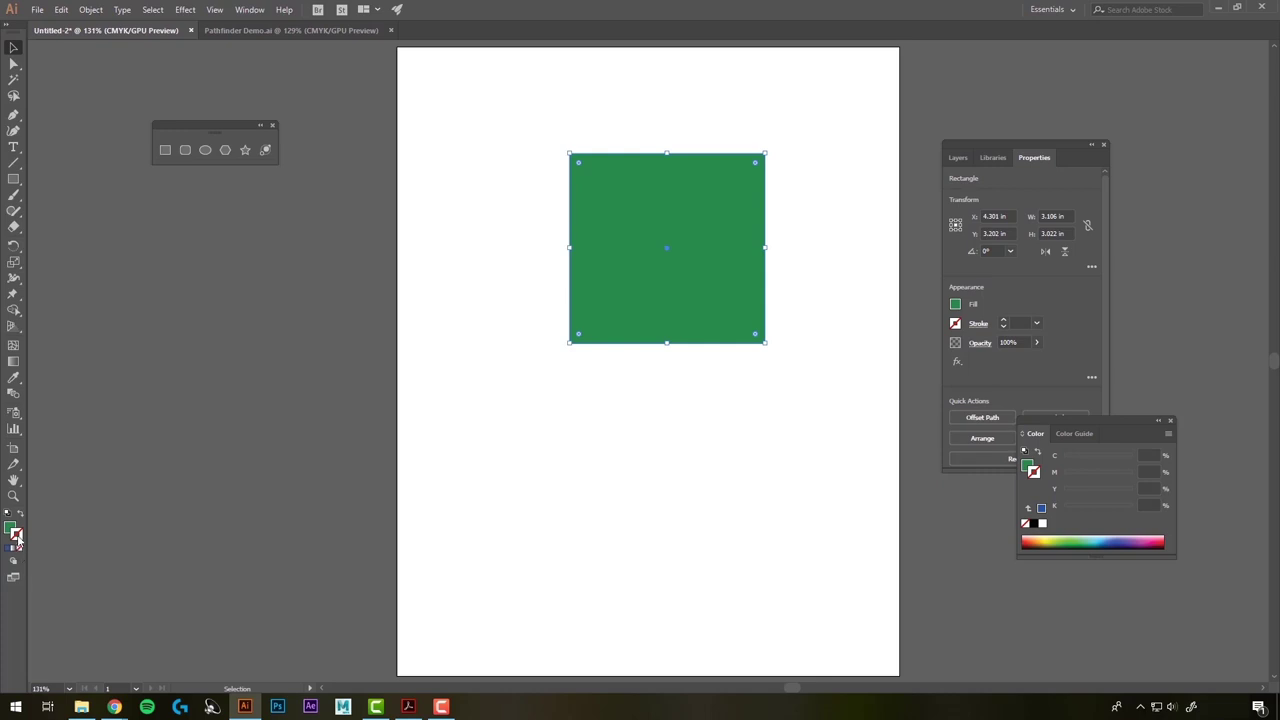
pyautogui.doubleClick(16, 535)
pyautogui.click(954, 326)
pyautogui.click(1015, 355)
pyautogui.click(1140, 304)
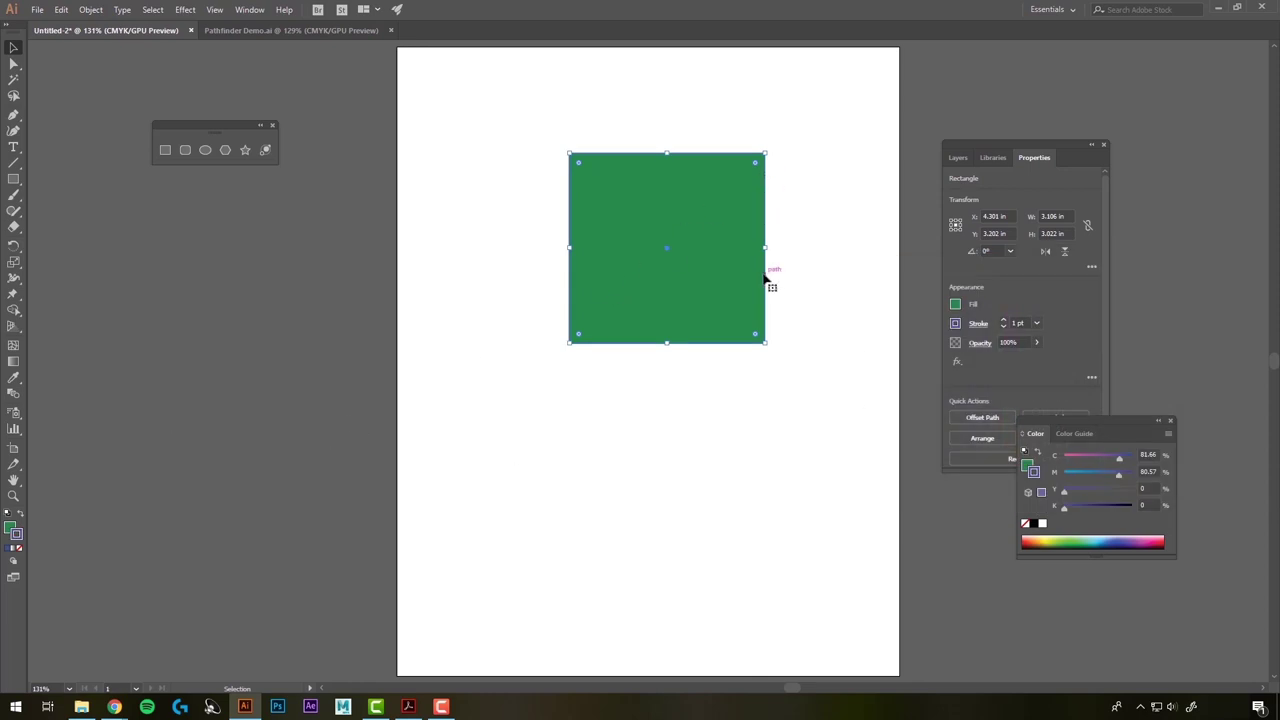
# Raise the outline weight to 4 pt and deselect the square
pyautogui.click(1003, 319)
pyautogui.click(1003, 319)
pyautogui.click(1003, 319)
pyautogui.click(825, 364)
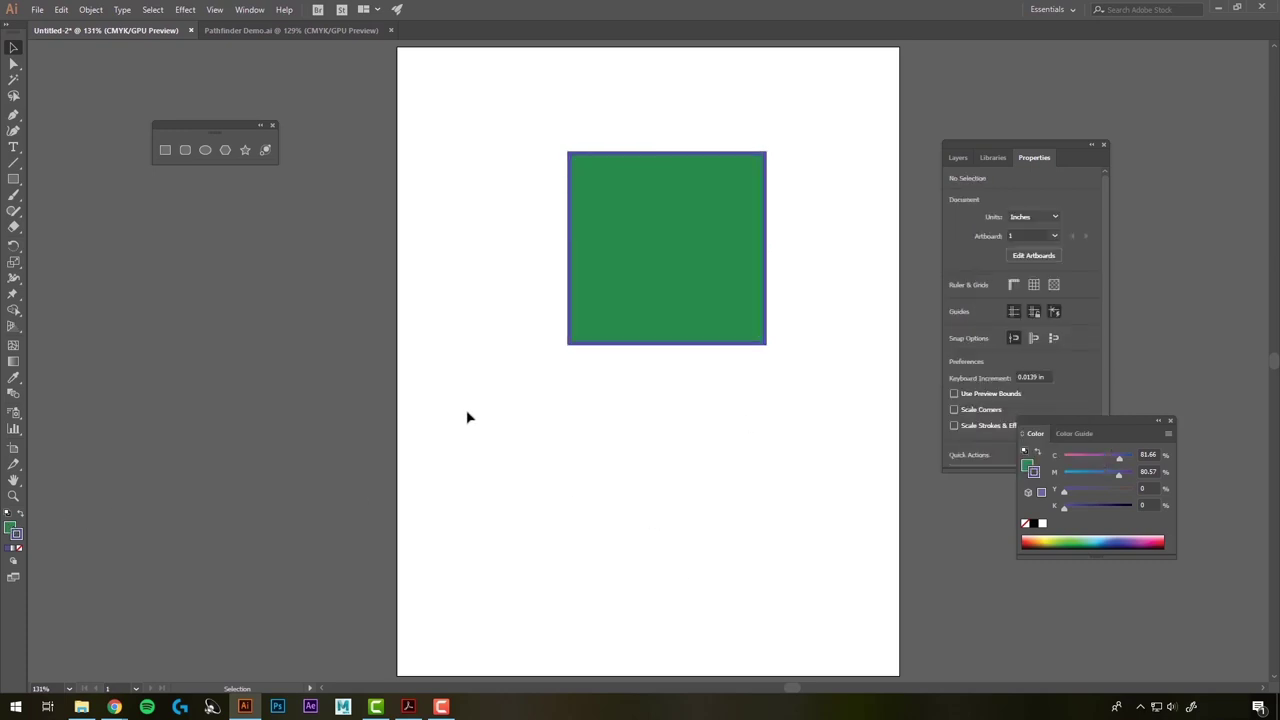
# Remove the square's green fill, then refill it red with hex EA0011
pyautogui.click(645, 316)
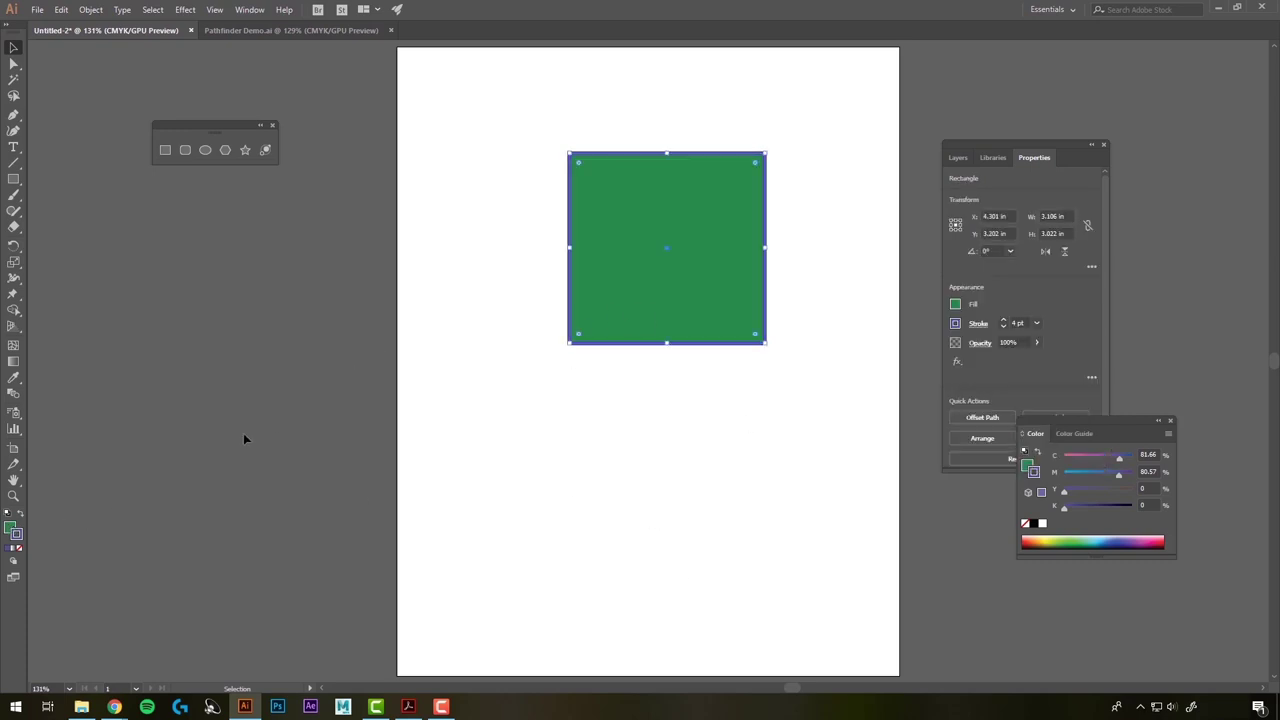
pyautogui.click(8, 527)
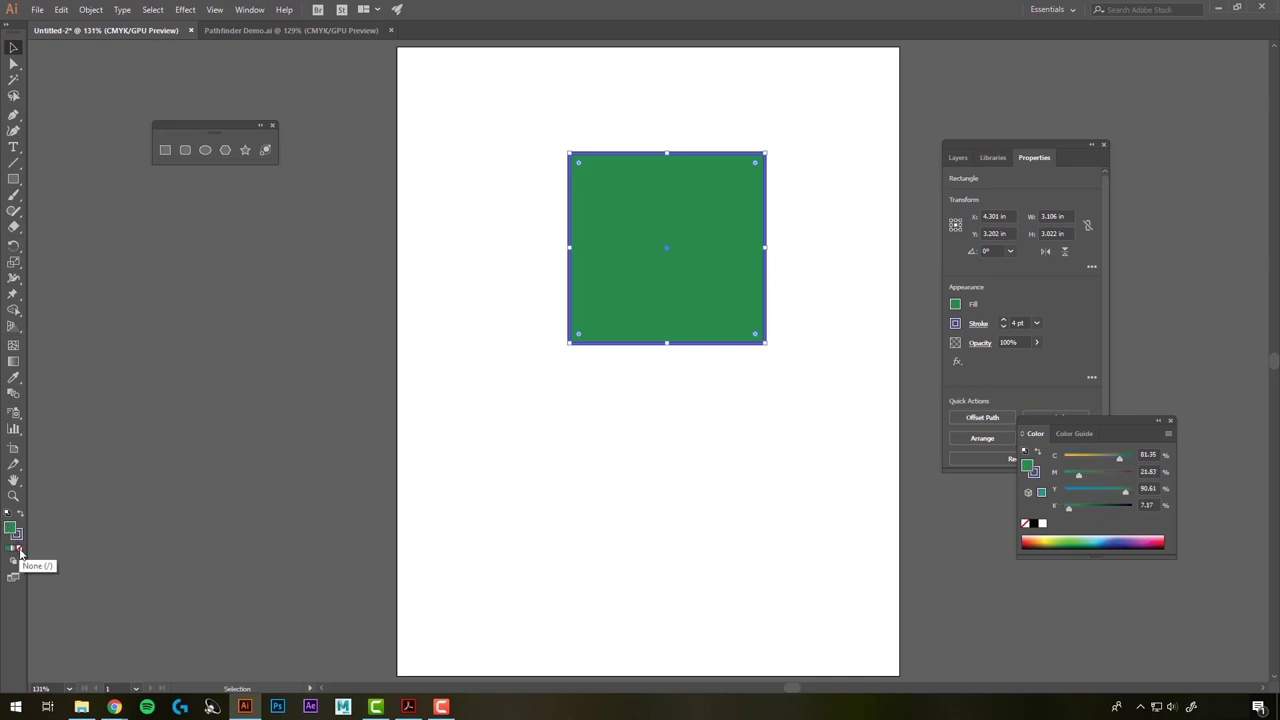
pyautogui.click(19, 552)
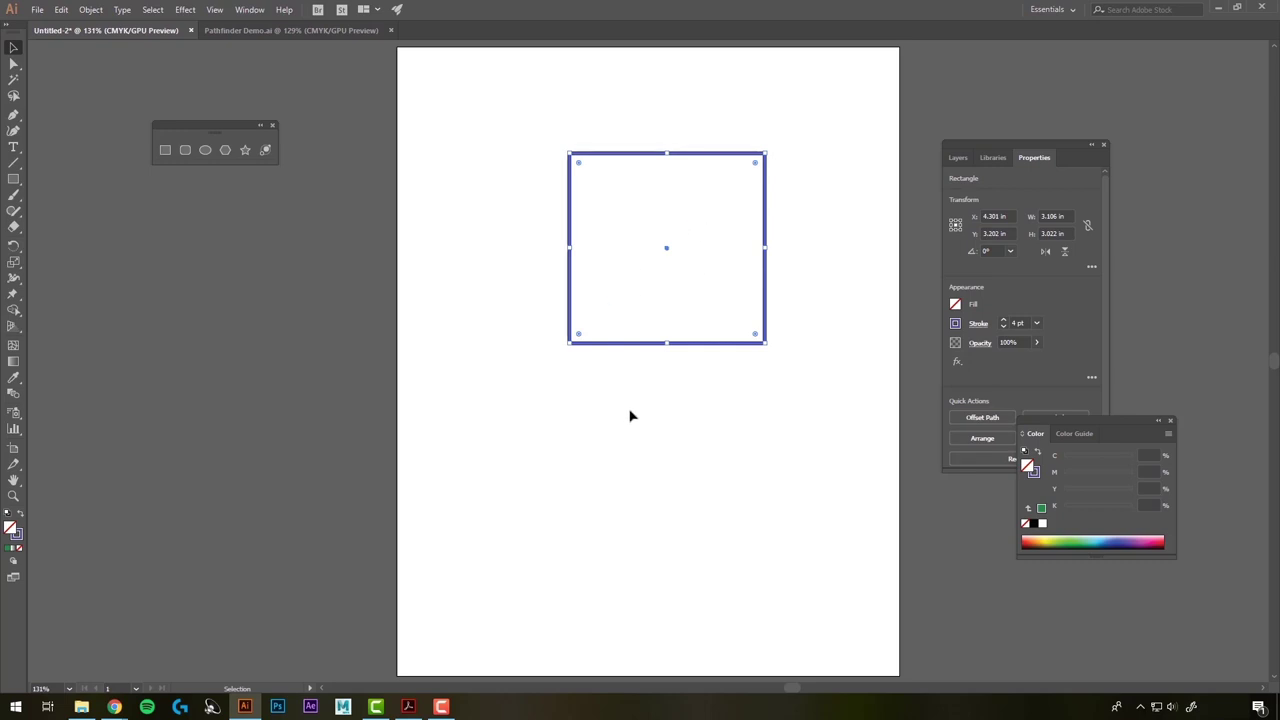
pyautogui.click(16, 533)
pyautogui.click(9, 527)
pyautogui.doubleClick(13, 534)
pyautogui.write('EA0011')
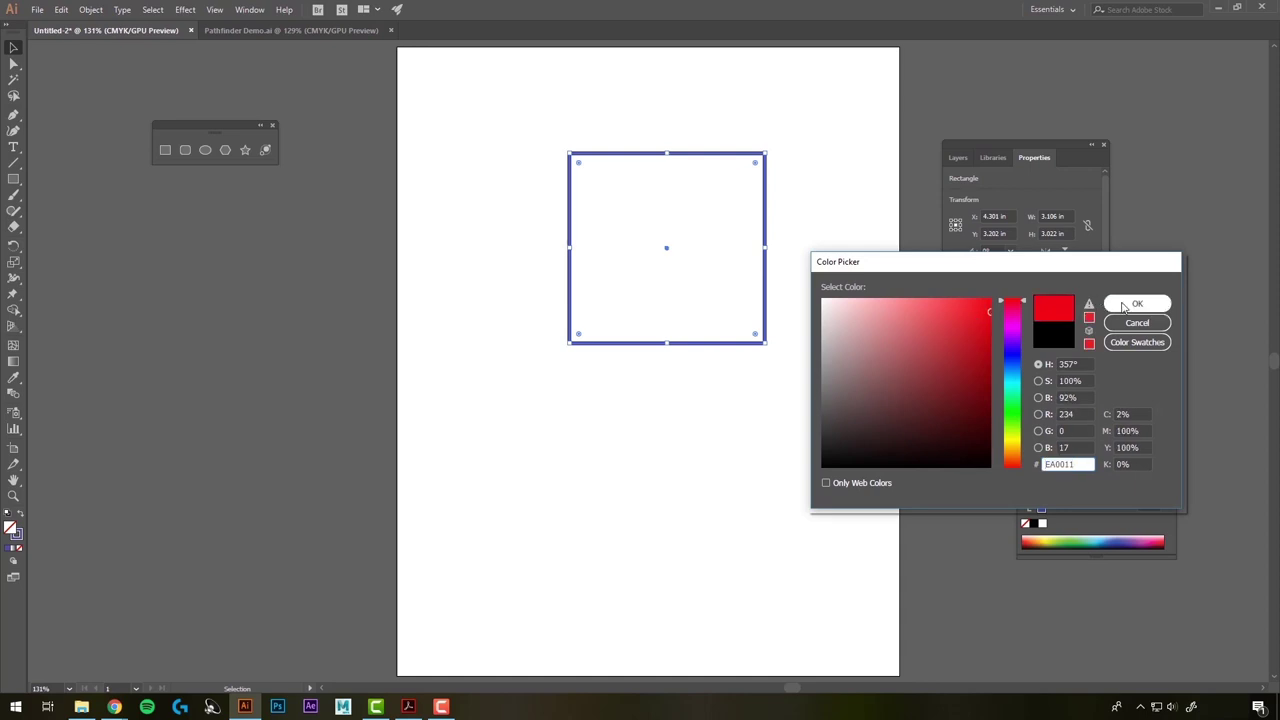
pyautogui.click(1124, 307)
# Set the red square's stroke to None and deselect it
pyautogui.click(18, 538)
pyautogui.click(22, 548)
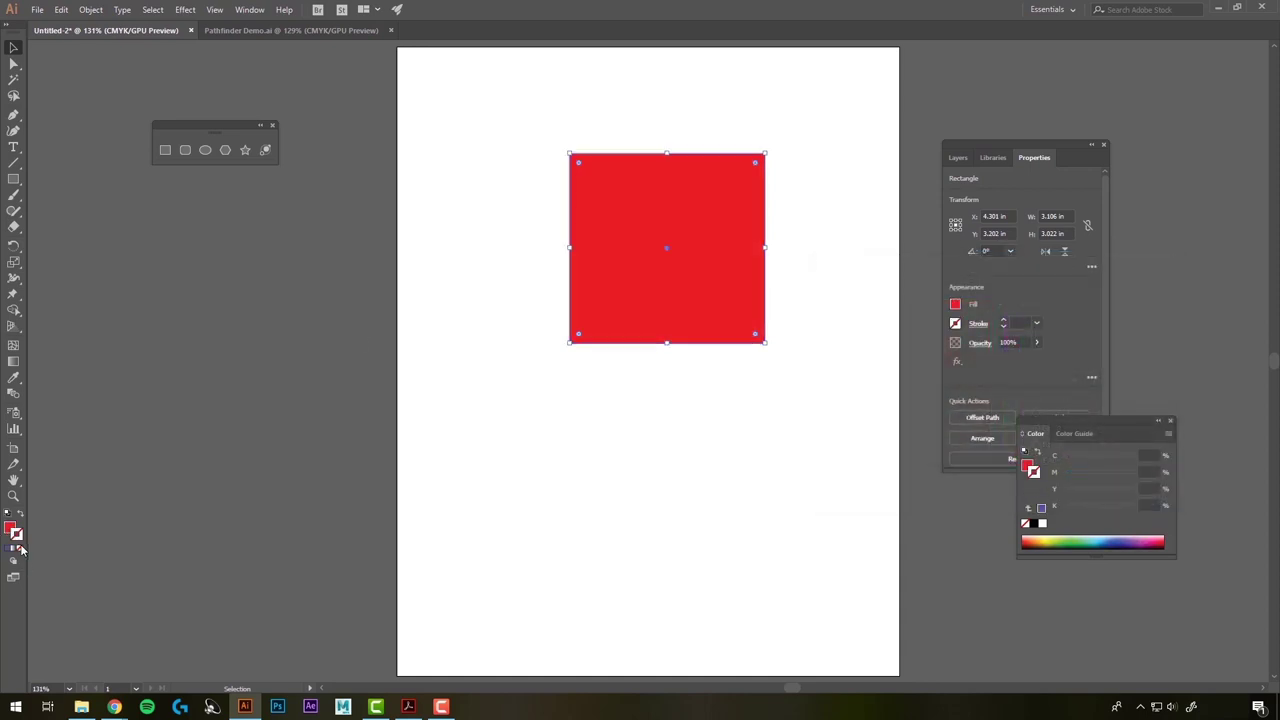
pyautogui.click(698, 435)
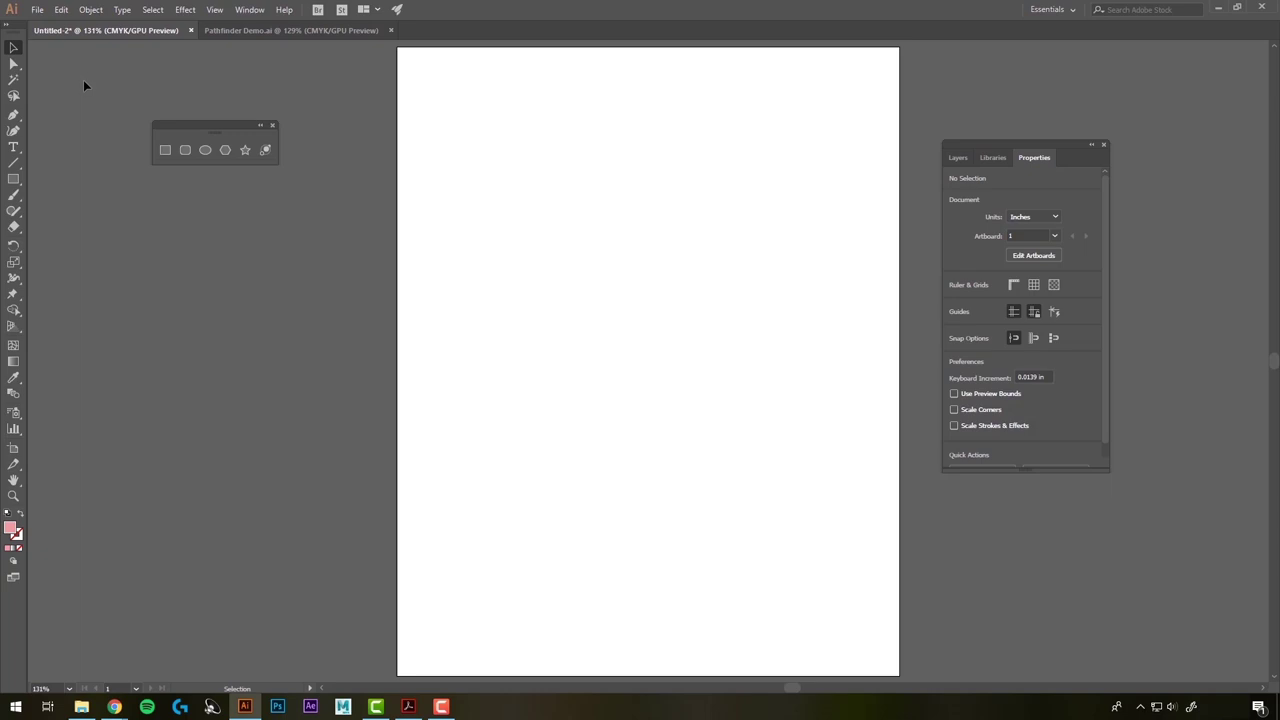
# Draw a pink square near the artboard's top-left and cut it with Edit > Cut
pyautogui.click(165, 150)
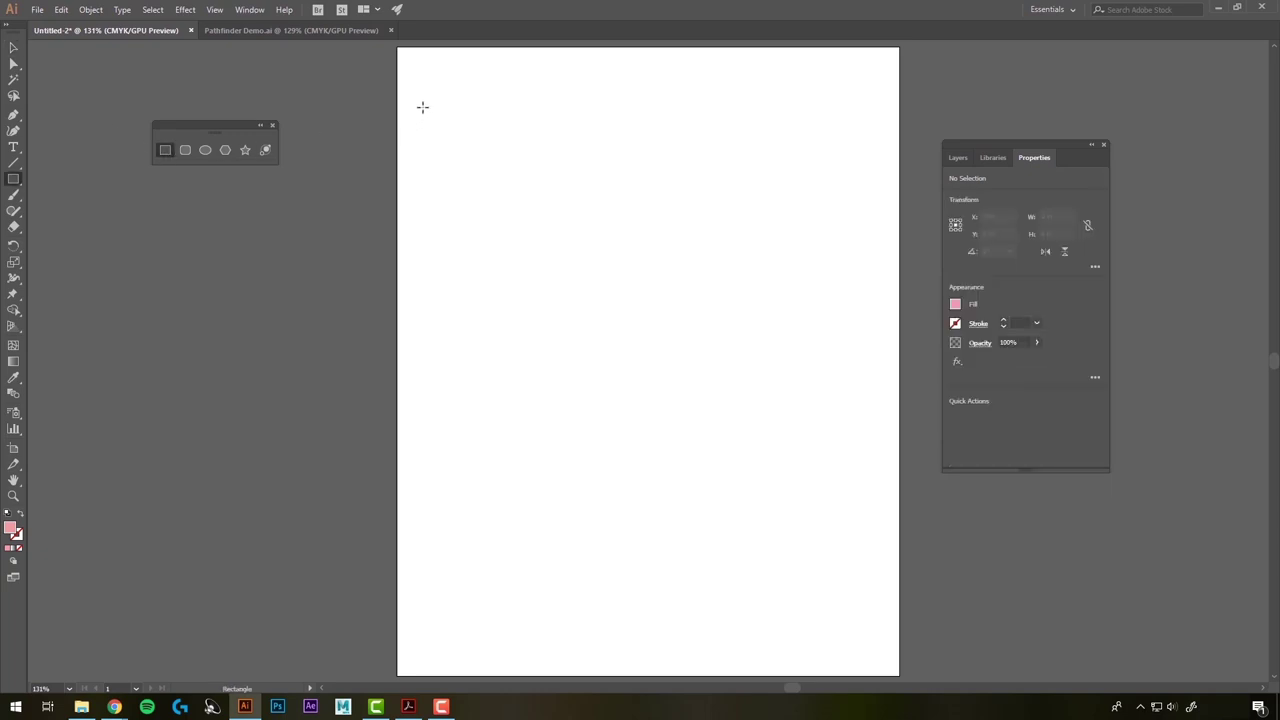
pyautogui.moveTo(449, 92); pyautogui.dragTo(532, 177)
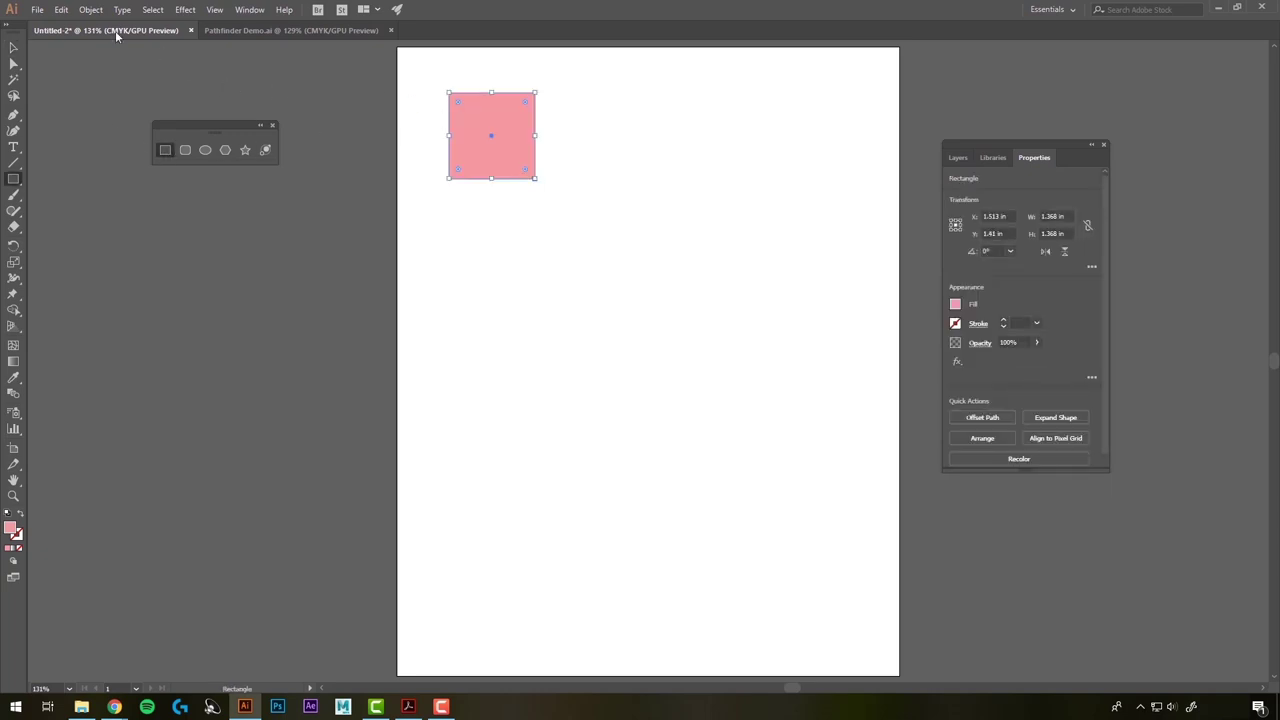
pyautogui.click(61, 10)
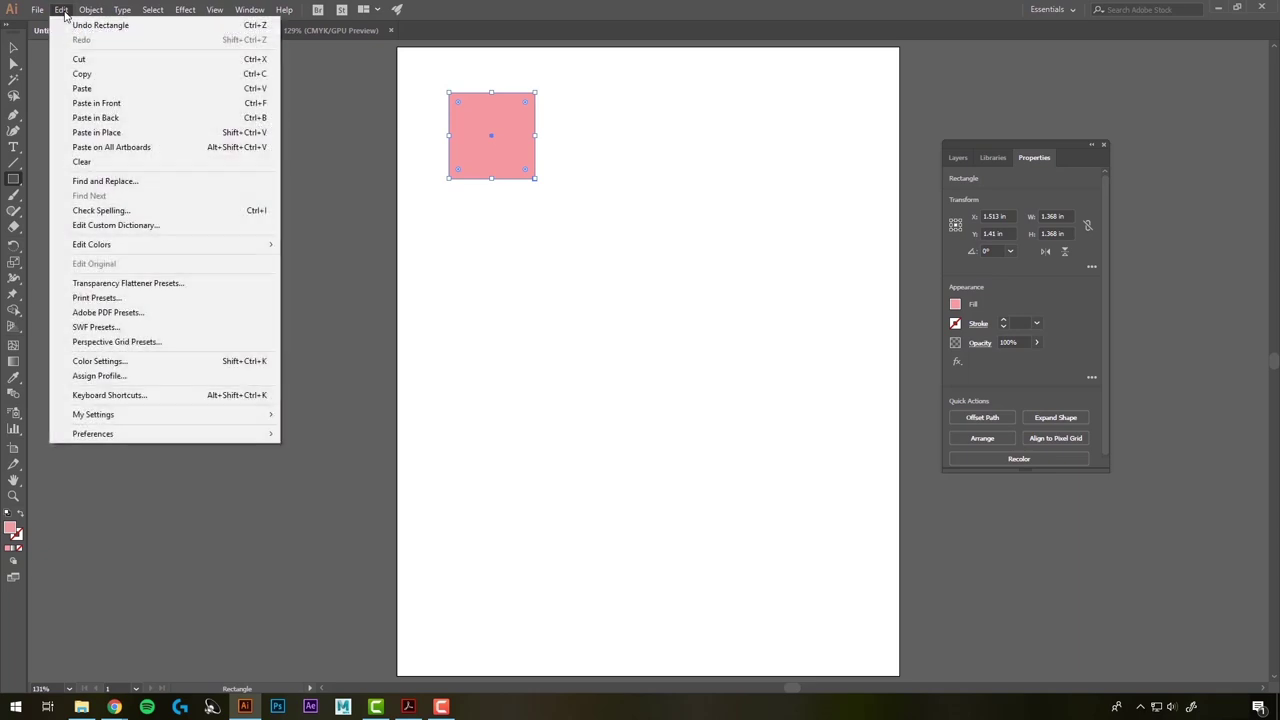
pyautogui.click(82, 59)
# Paste the square back with Edit > Paste and drag it to the top-left
pyautogui.click(61, 10)
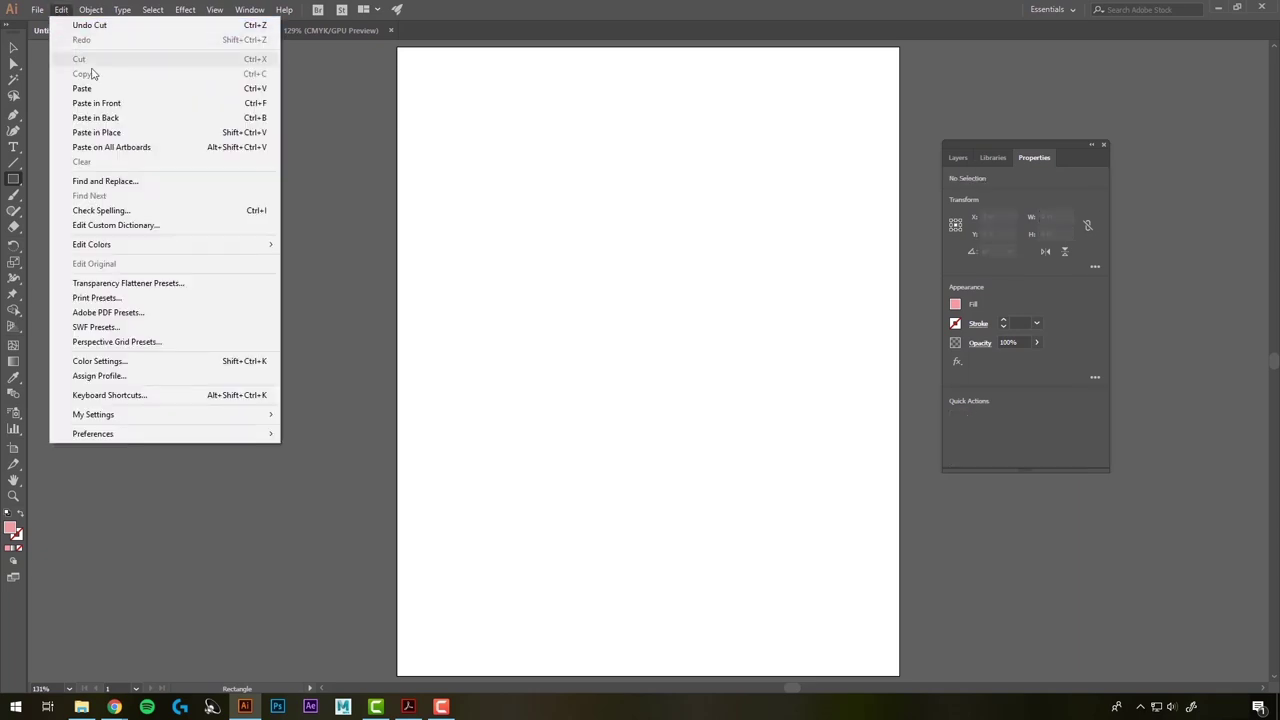
pyautogui.click(98, 89)
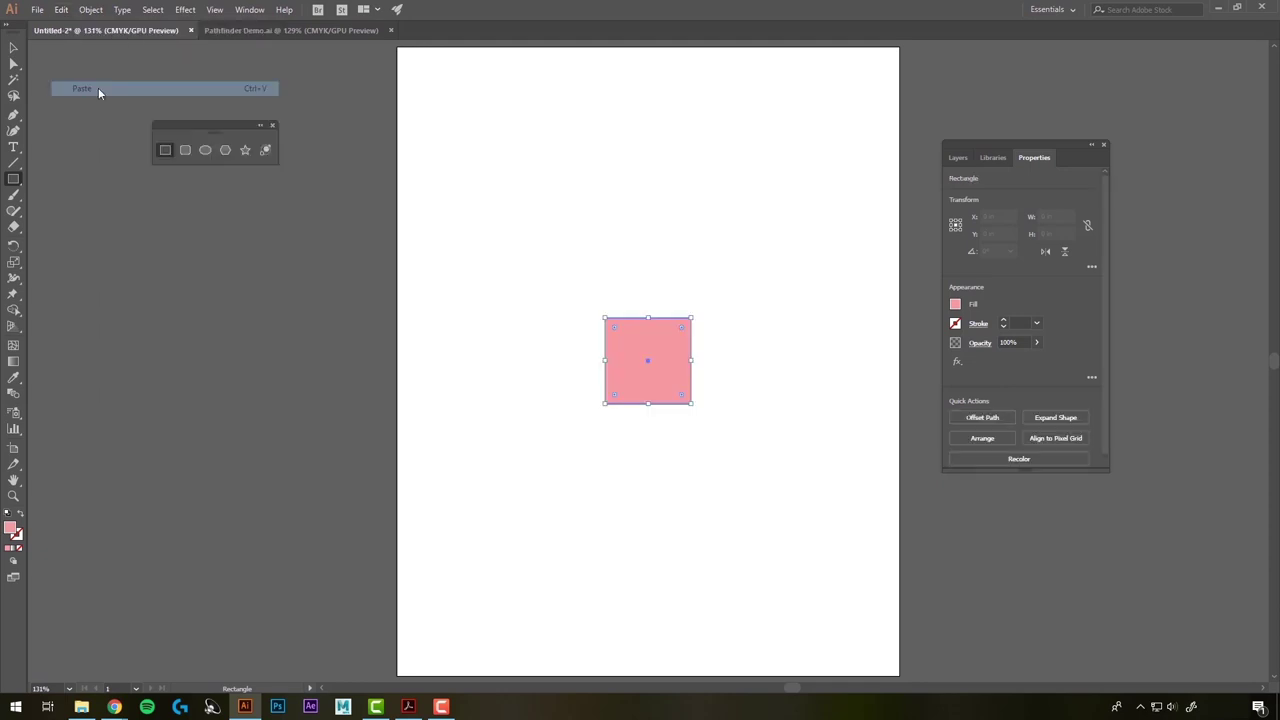
pyautogui.press('v')
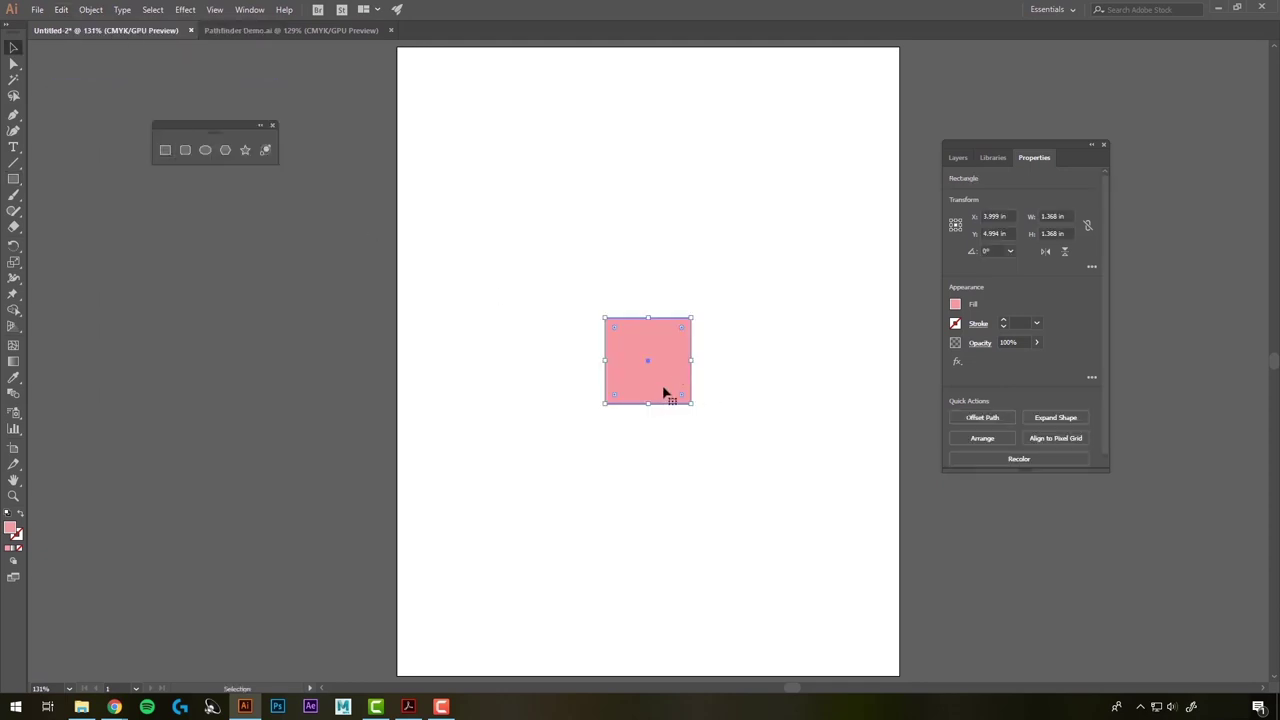
pyautogui.moveTo(664, 390); pyautogui.dragTo(488, 149)
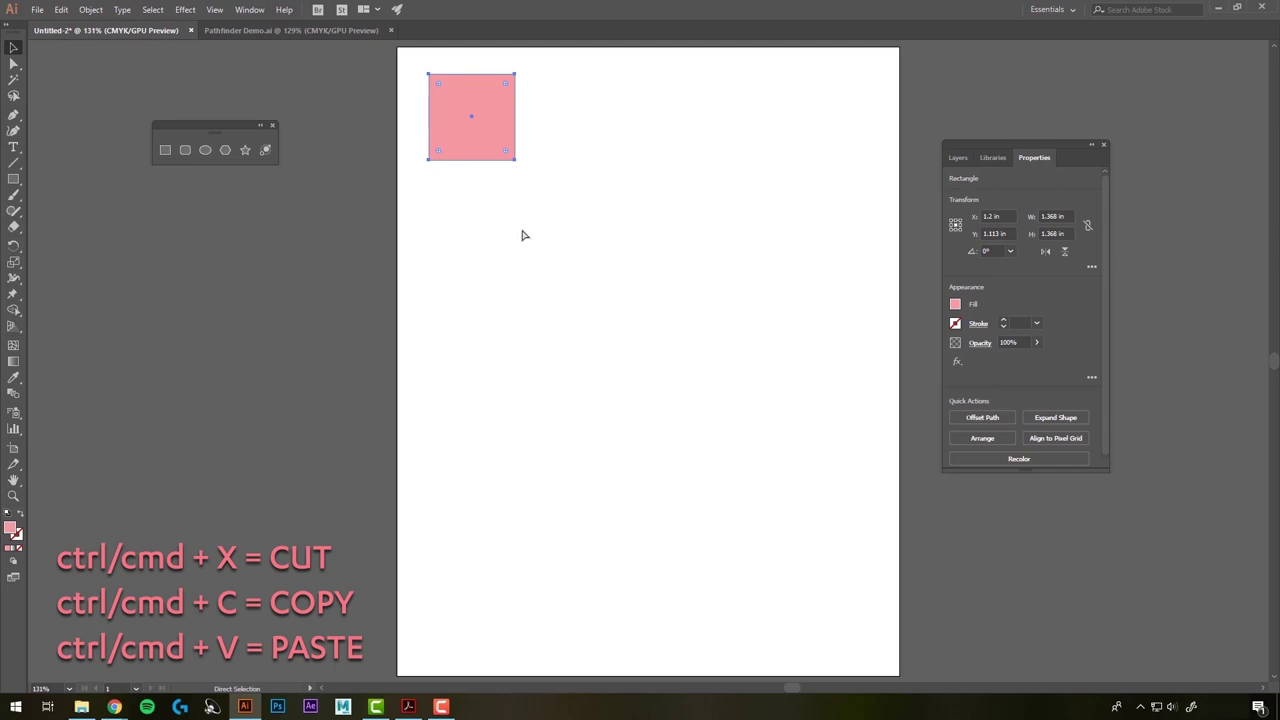
# Cut and paste the pink square, placing it at the artboard's top-left corner
pyautogui.hotkey('ctrl', 'x')
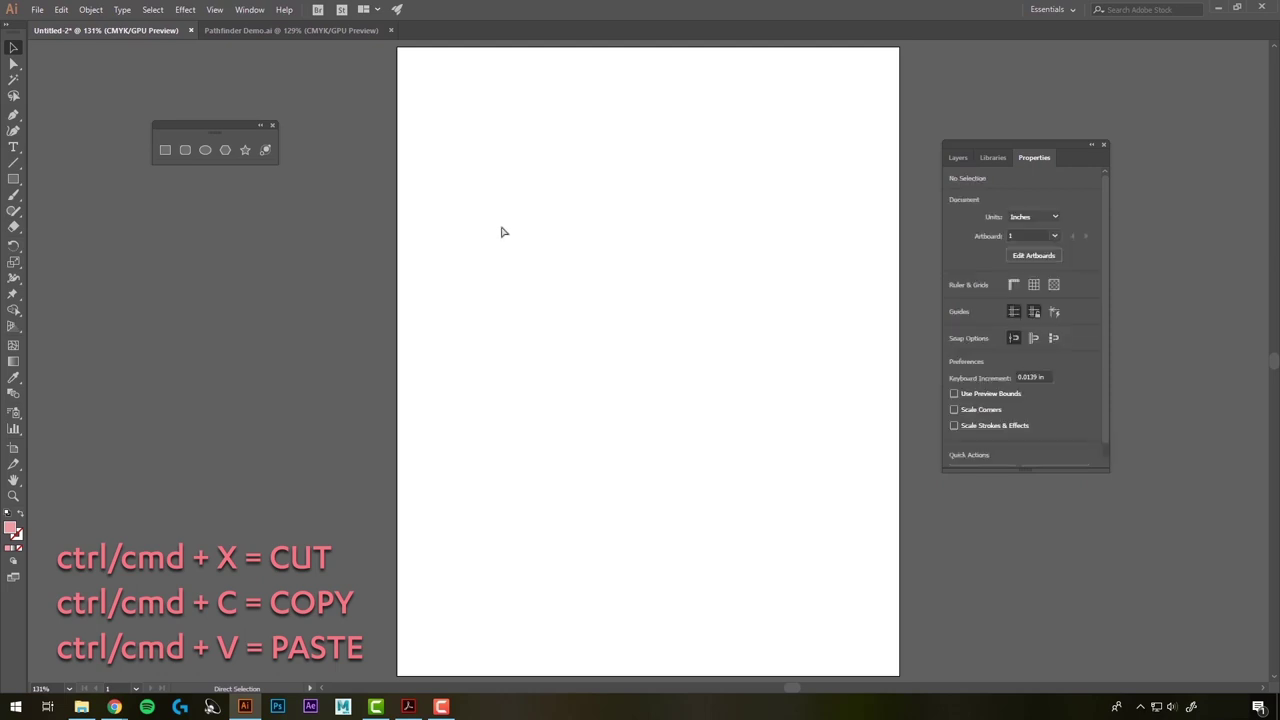
pyautogui.hotkey('ctrl', 'v')
pyautogui.moveTo(623, 357); pyautogui.dragTo(451, 132)
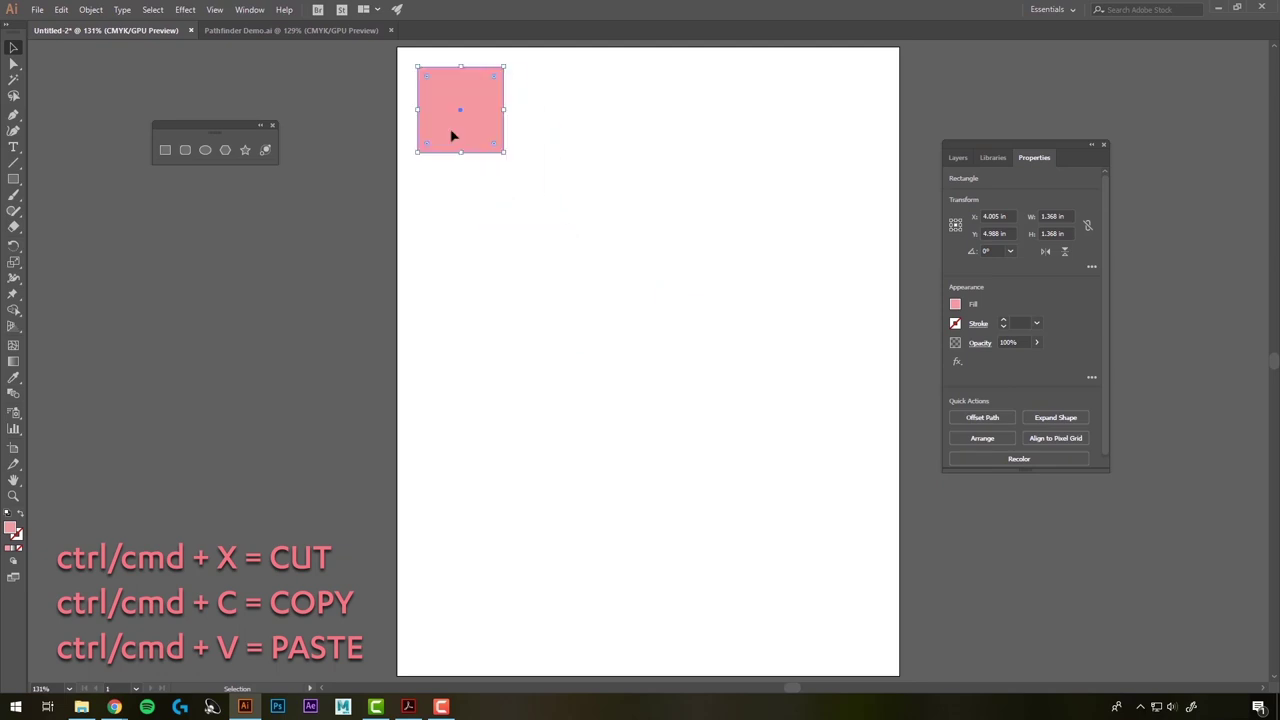
# Copy the square and paste two copies beside it to form a three-square top row
pyautogui.click(61, 10)
pyautogui.click(82, 74)
pyautogui.click(60, 10)
pyautogui.click(82, 88)
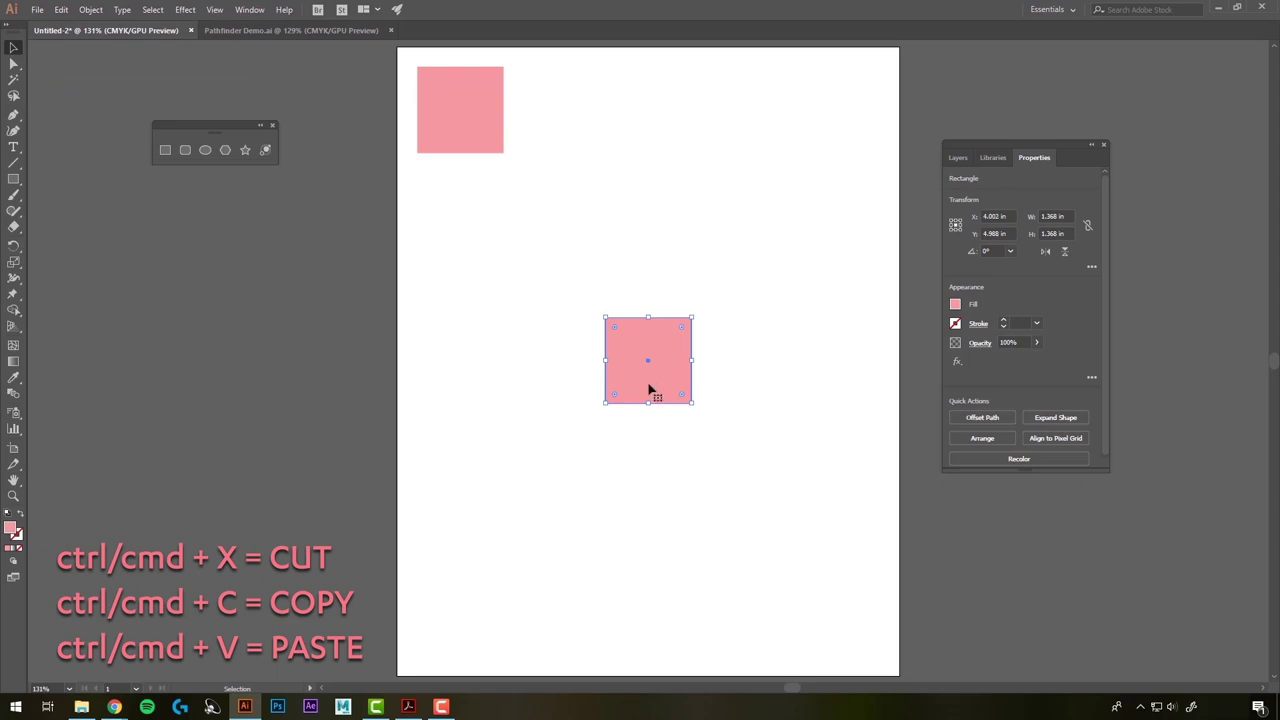
pyautogui.moveTo(646, 376); pyautogui.dragTo(566, 136)
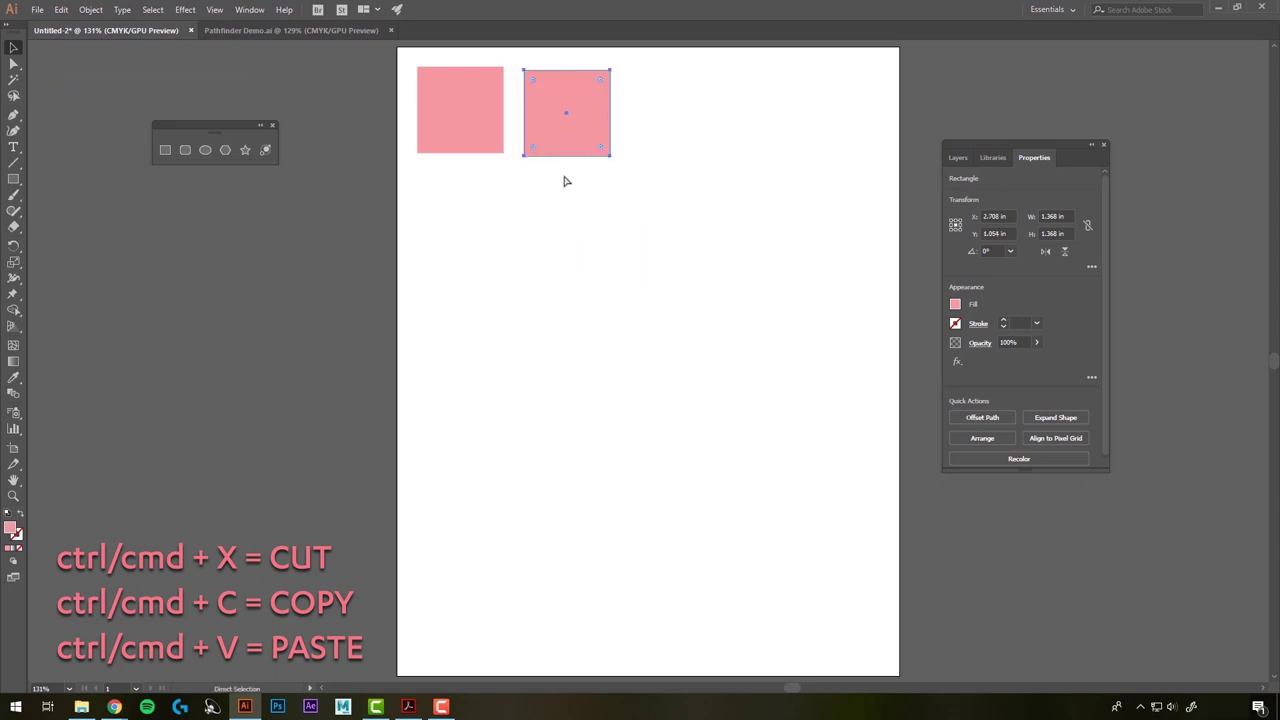
pyautogui.hotkey('ctrl', 'v')
pyautogui.moveTo(677, 354); pyautogui.dragTo(701, 134)
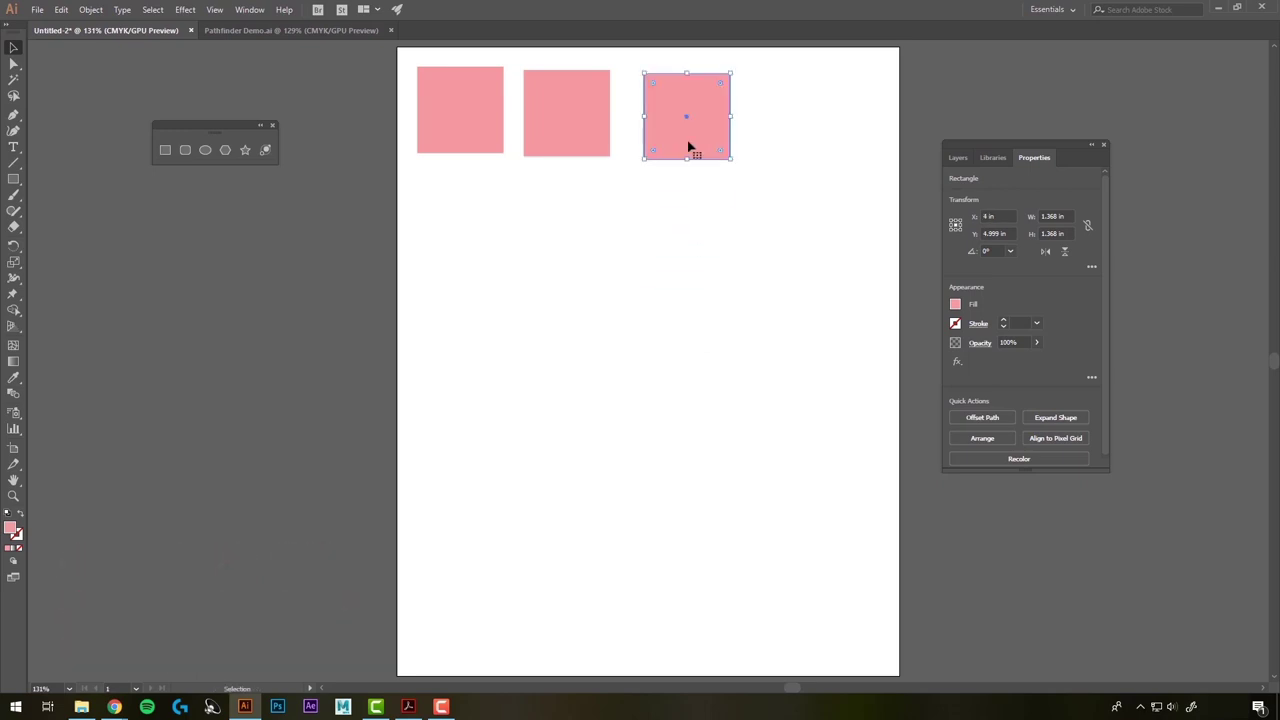
# Duplicate the first two top-row squares downward to start a second row
pyautogui.click(455, 143)
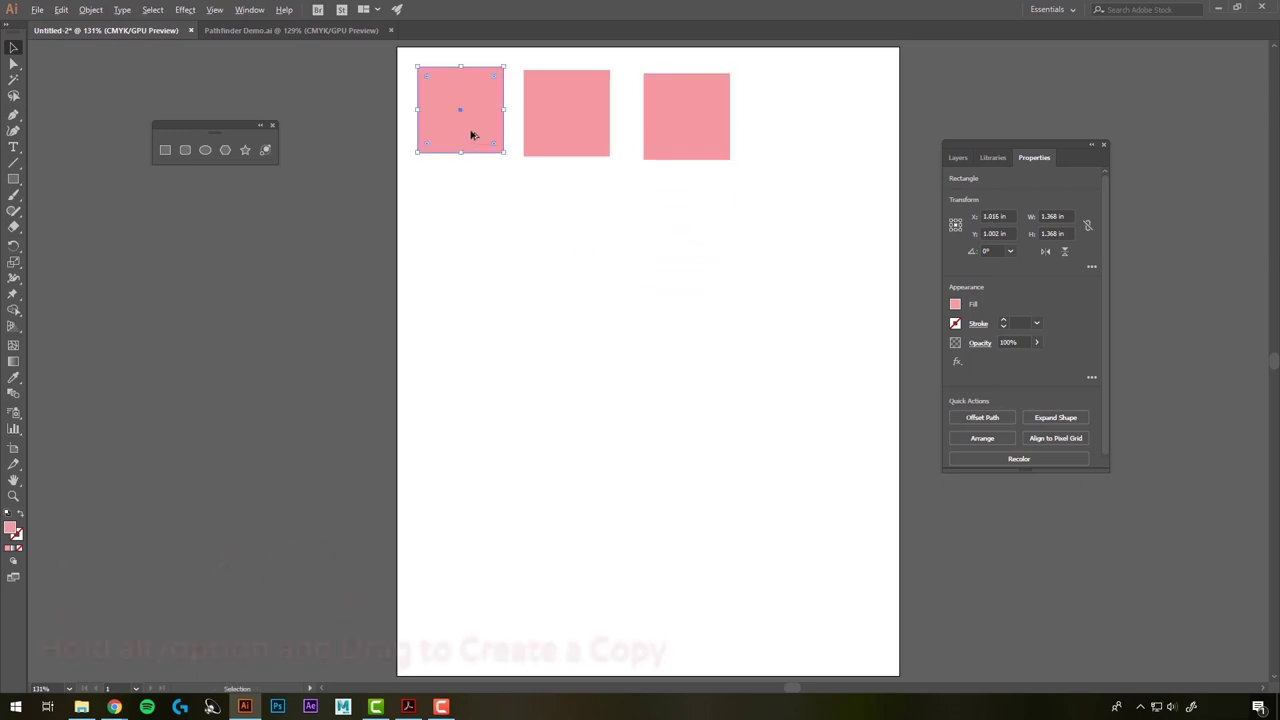
pyautogui.moveTo(472, 135); pyautogui.dragTo(474, 245)
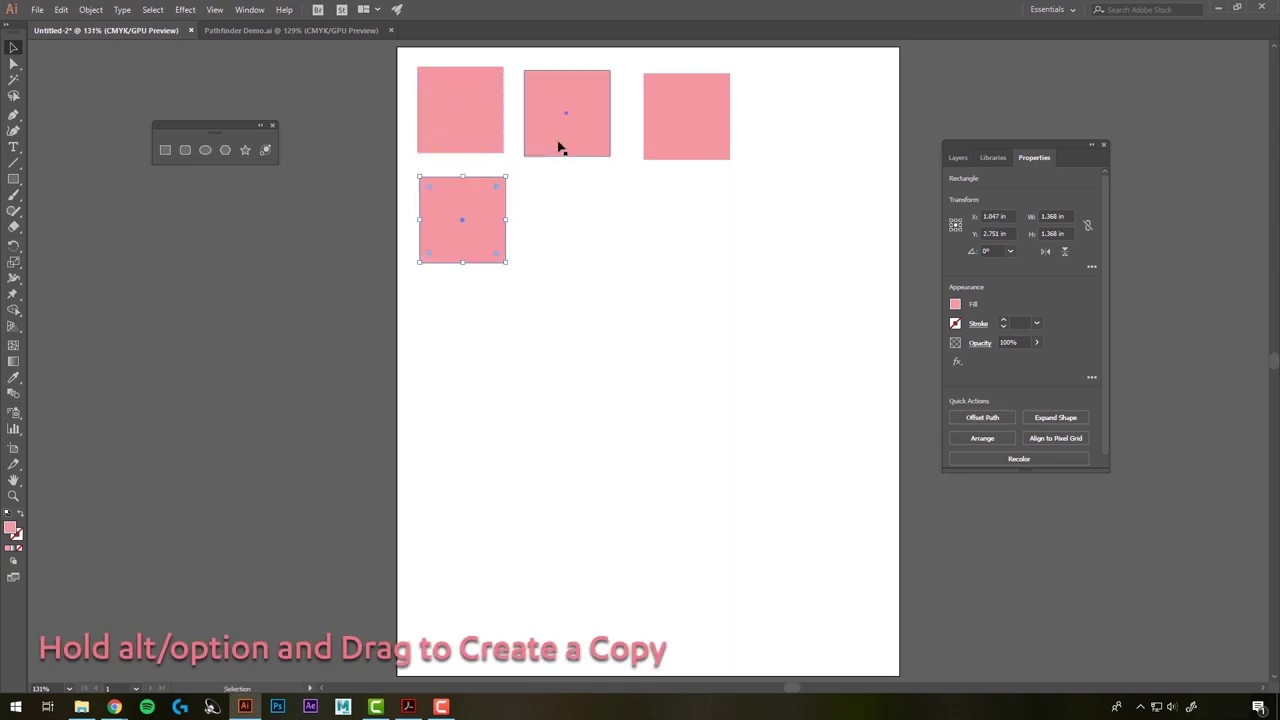
pyautogui.moveTo(559, 148); pyautogui.dragTo(594, 276)
# Show rulers, pull a horizontal guide down, and align the lower-right square's top to it
pyautogui.click(561, 177)
pyautogui.click(214, 10)
pyautogui.moveTo(240, 309)
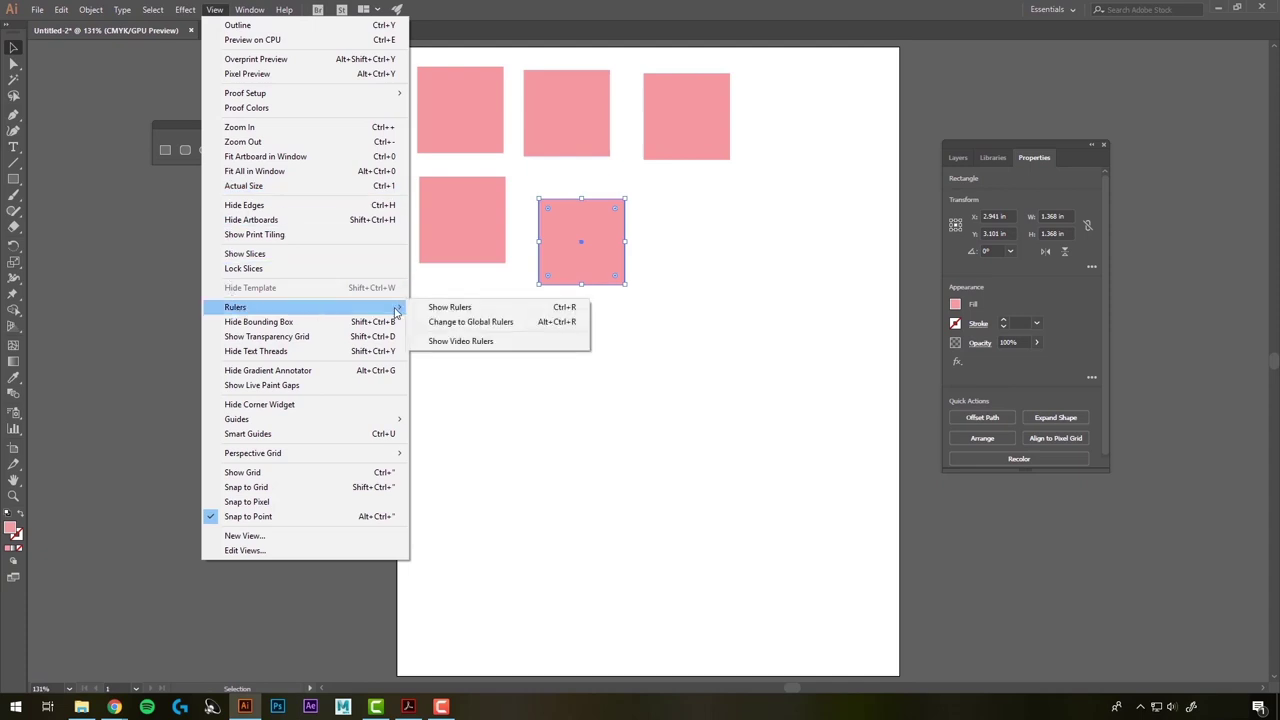
pyautogui.click(449, 310)
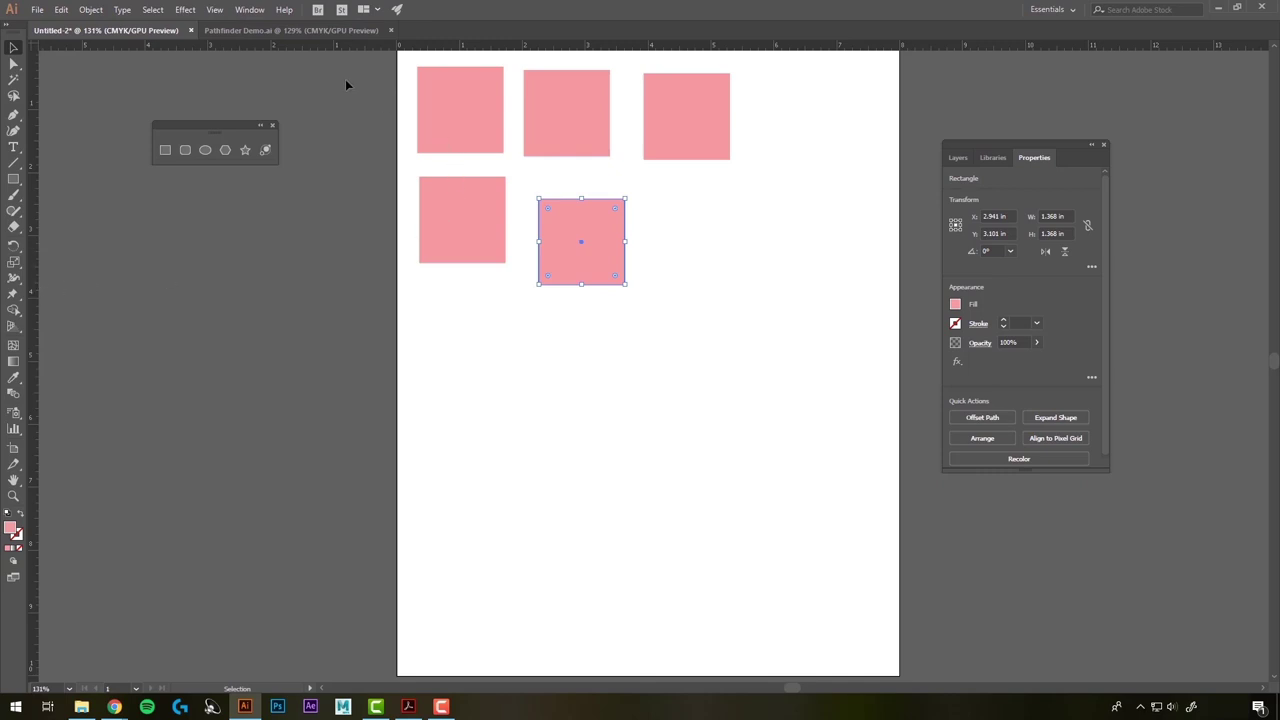
pyautogui.moveTo(345, 46); pyautogui.dragTo(312, 180)
pyautogui.moveTo(587, 270); pyautogui.dragTo(590, 253)
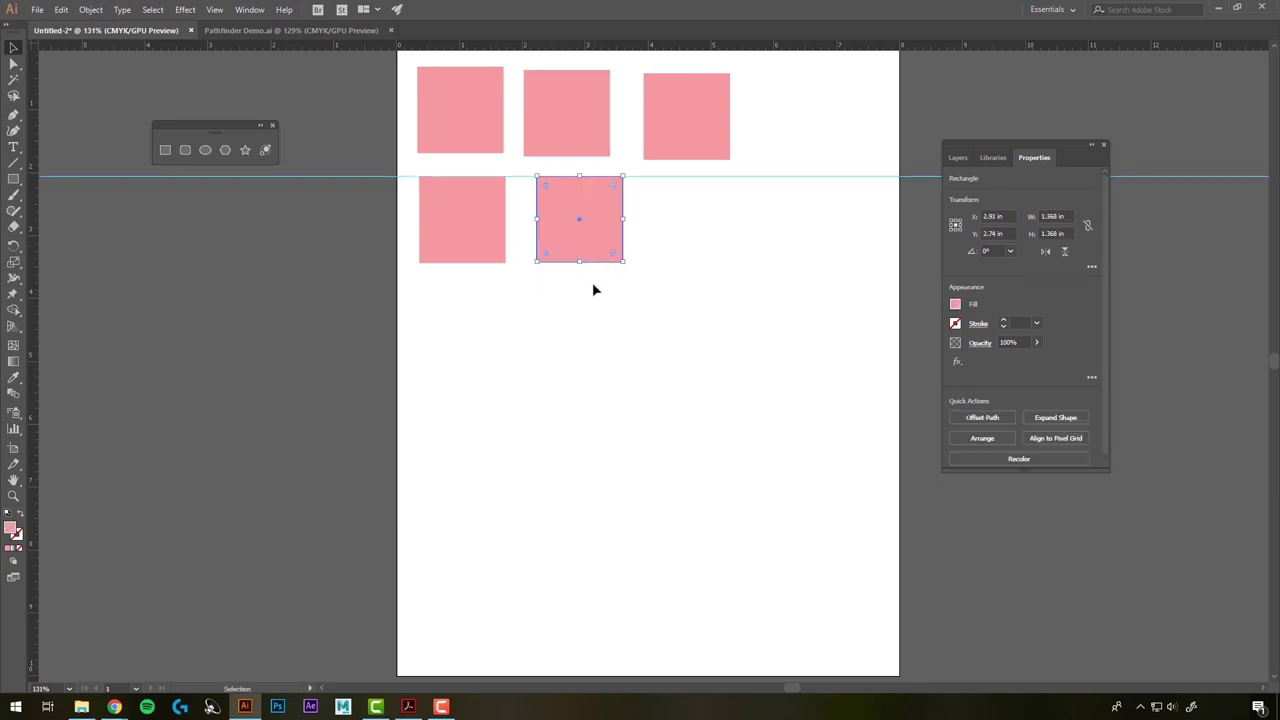
# Turn on Smart Guides and move the top-right square down into the lower row
pyautogui.click(218, 11)
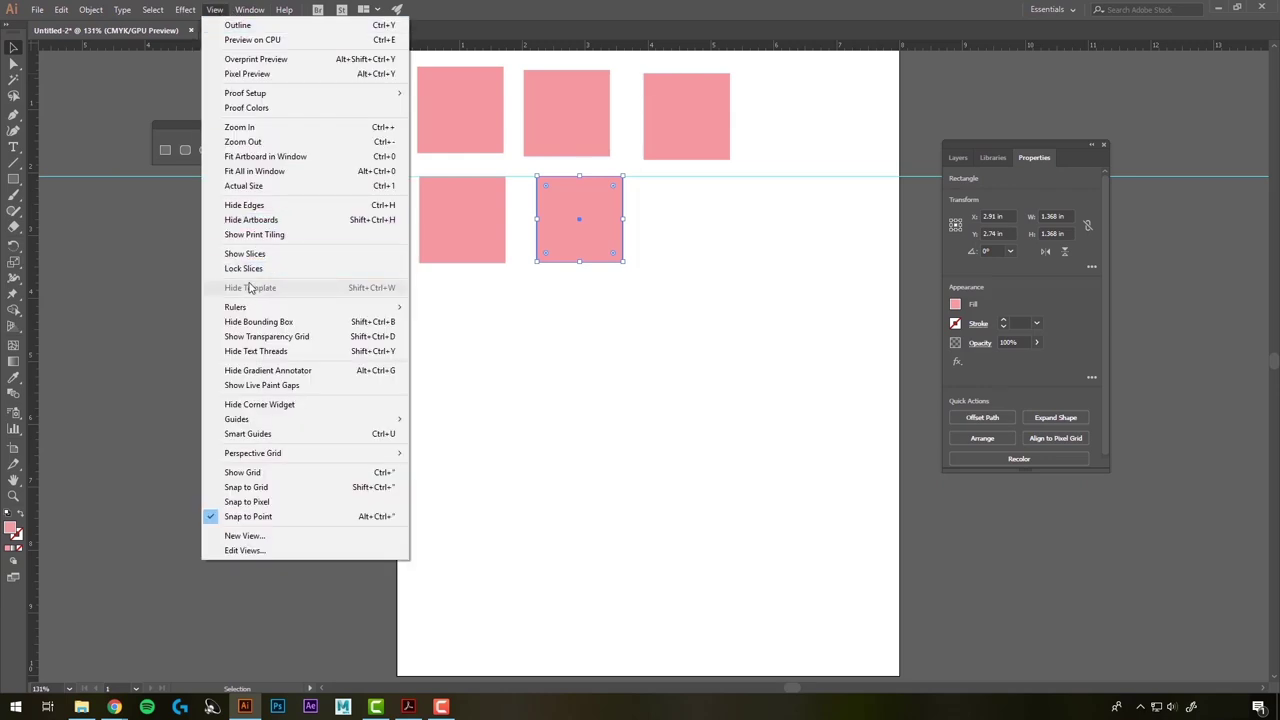
pyautogui.click(288, 441)
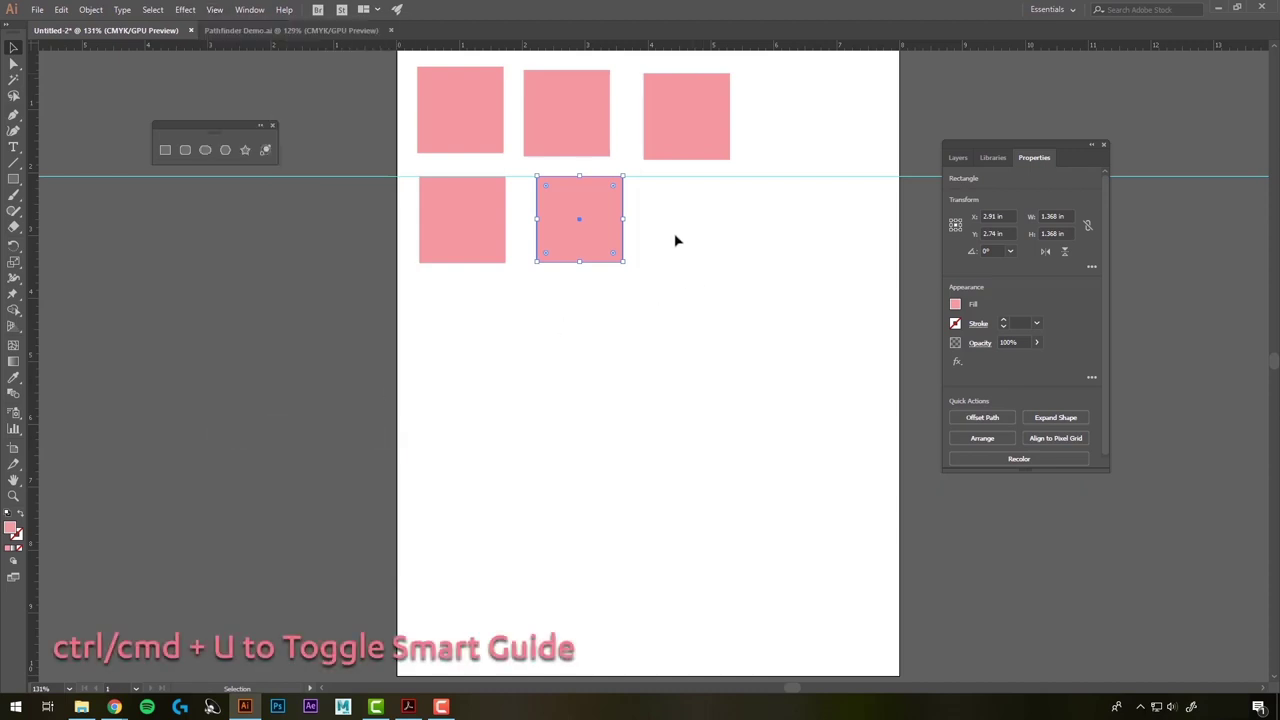
pyautogui.click(607, 333)
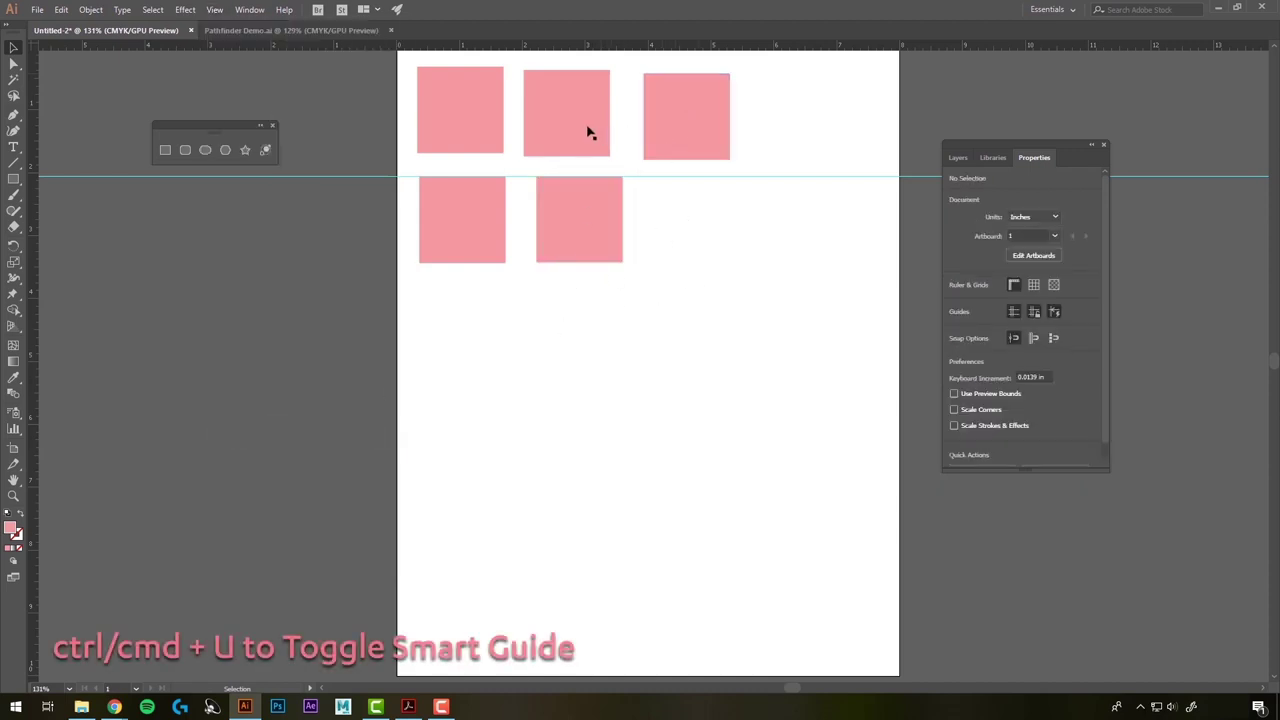
pyautogui.click(698, 148)
pyautogui.moveTo(692, 155); pyautogui.dragTo(705, 238)
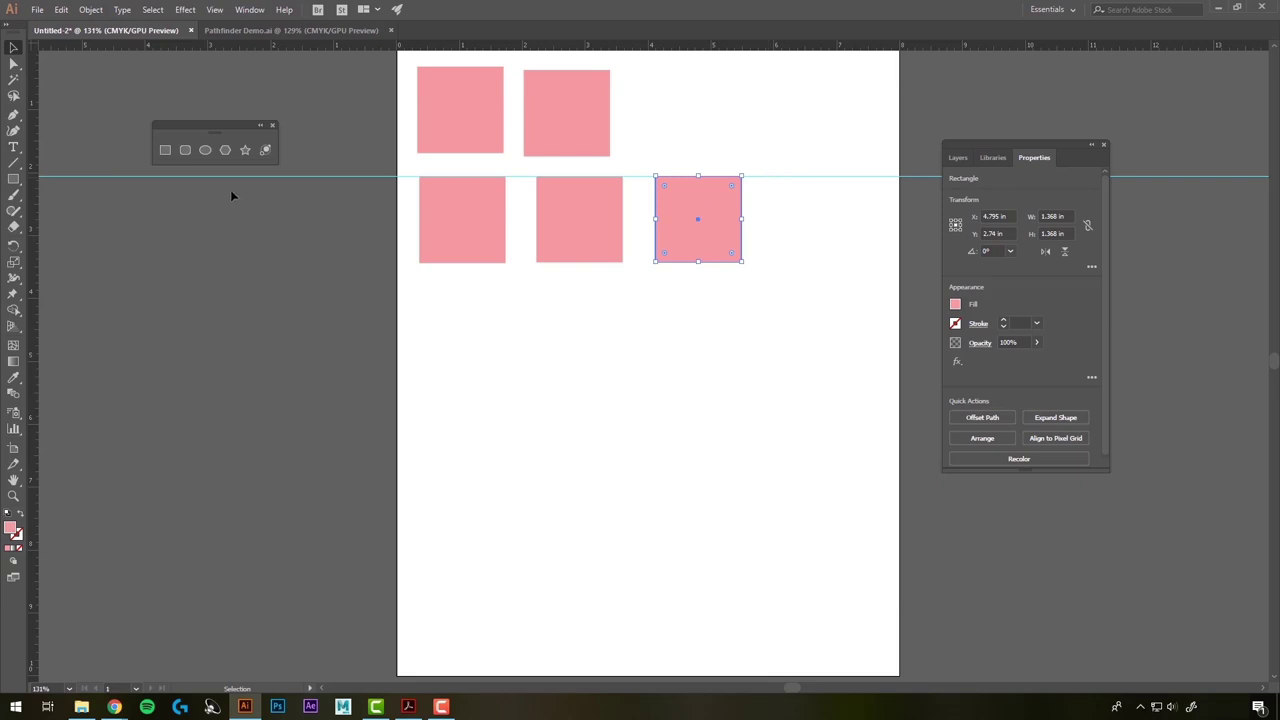
# Move the horizontal guide below the squares, reselect it, and bring up View > Guides
pyautogui.click(366, 177)
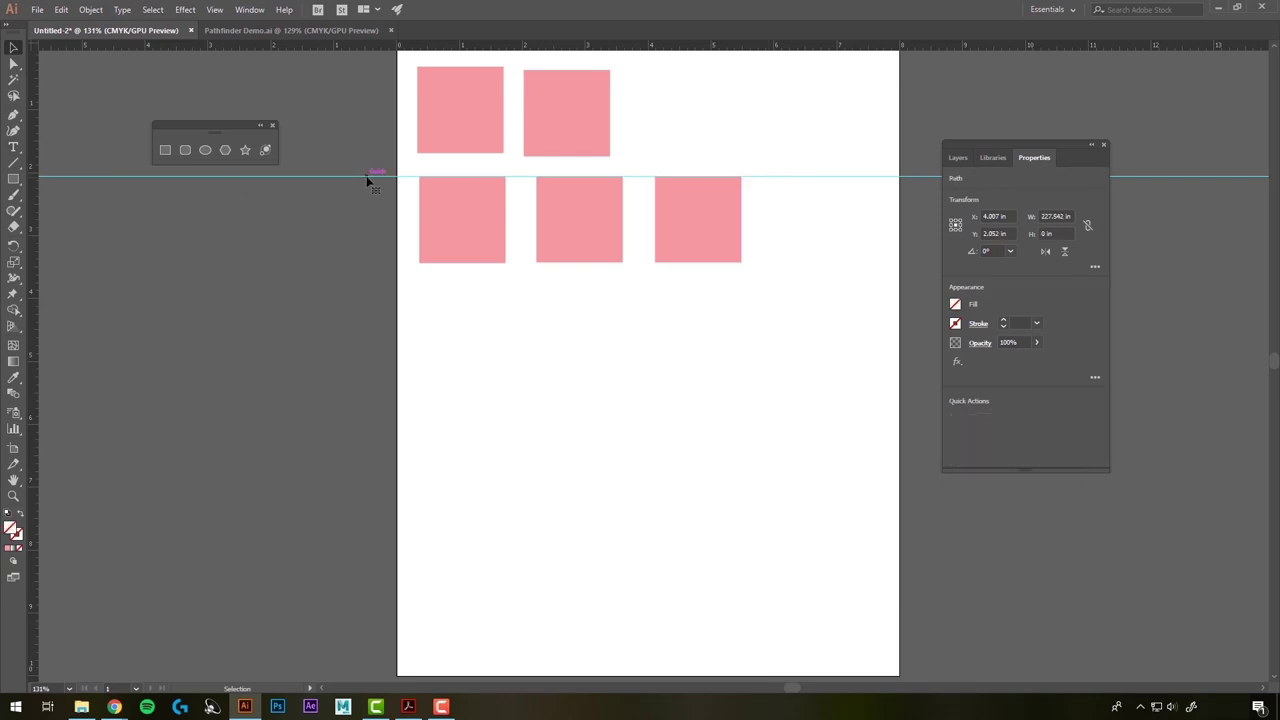
pyautogui.moveTo(370, 186); pyautogui.dragTo(323, 52)
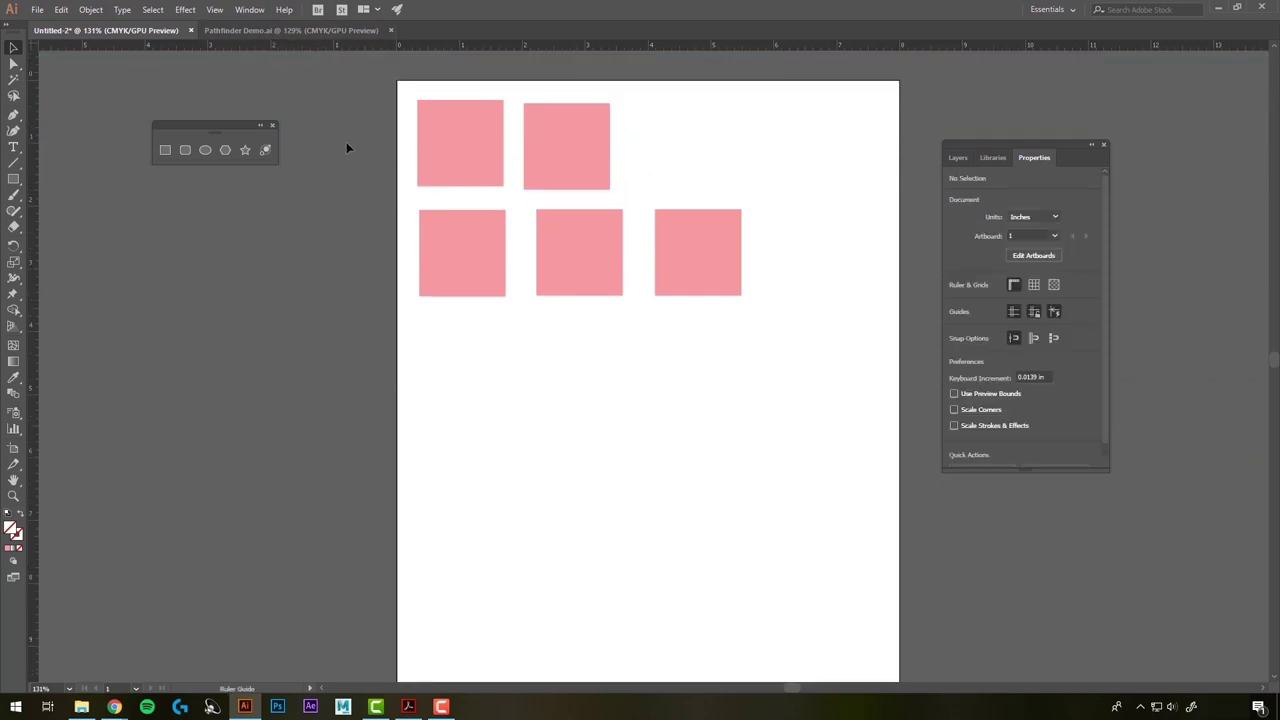
pyautogui.hotkey('ctrl', 'z')
pyautogui.click(358, 388)
pyautogui.click(214, 9)
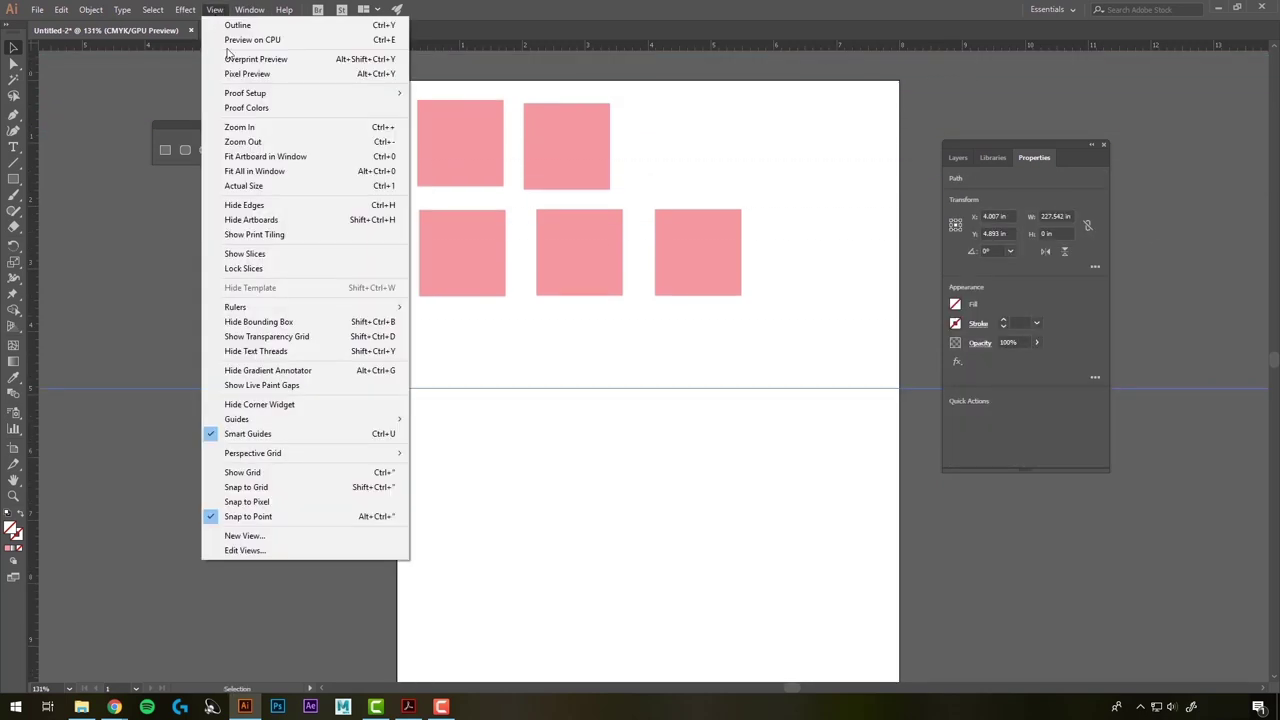
pyautogui.moveTo(302, 425)
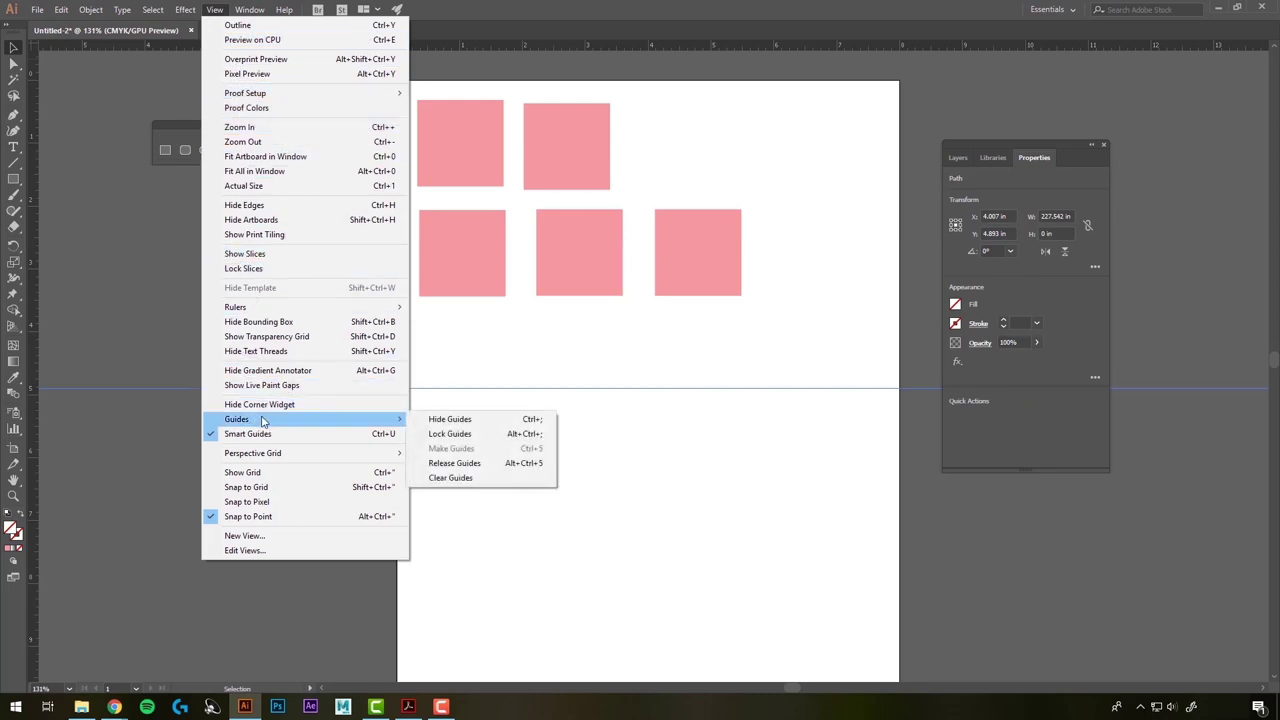